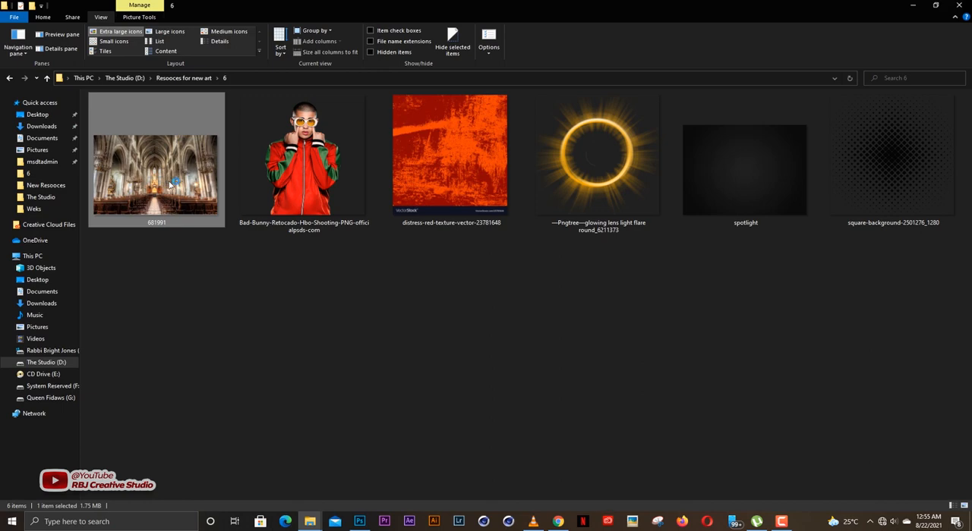
Step: Preview the church interior image 681991 and examine the portrait among the resource images in folder 6
double_click(175, 179)
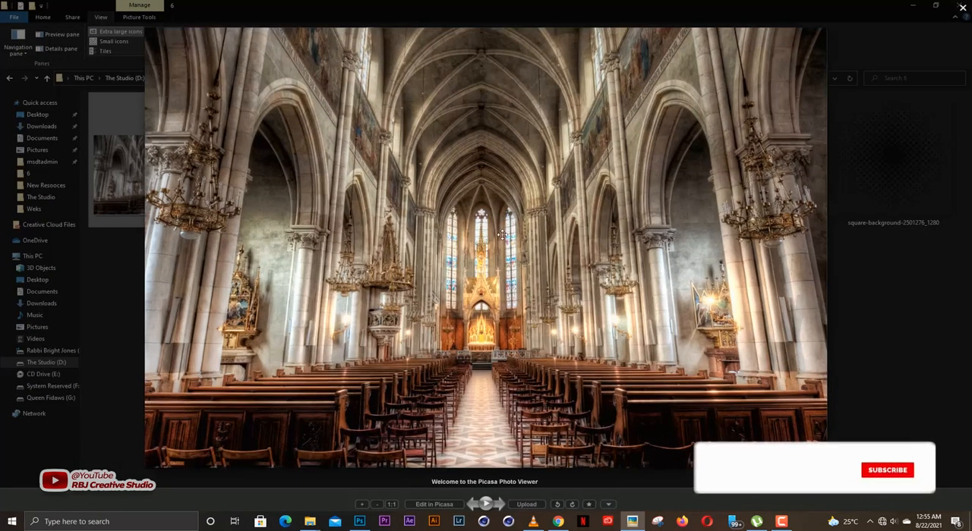
left_click(961, 9)
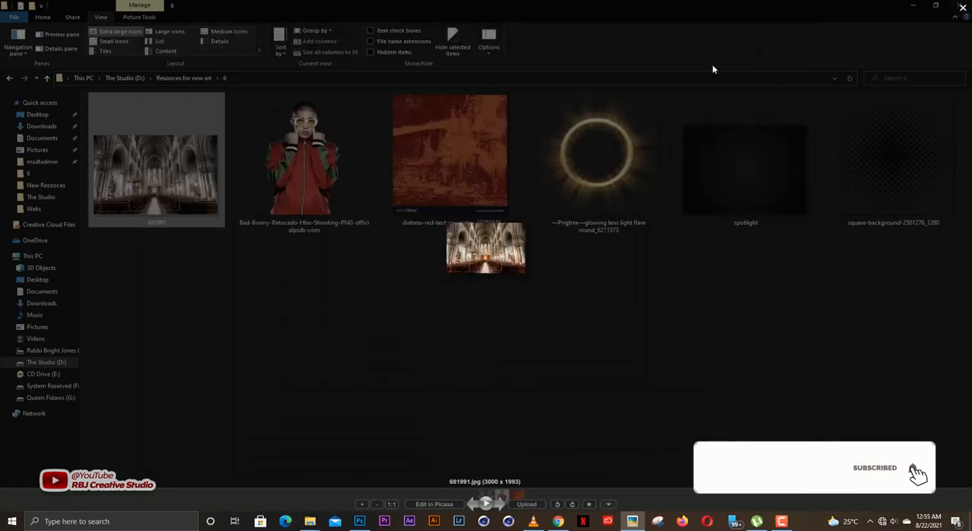
left_click(302, 188)
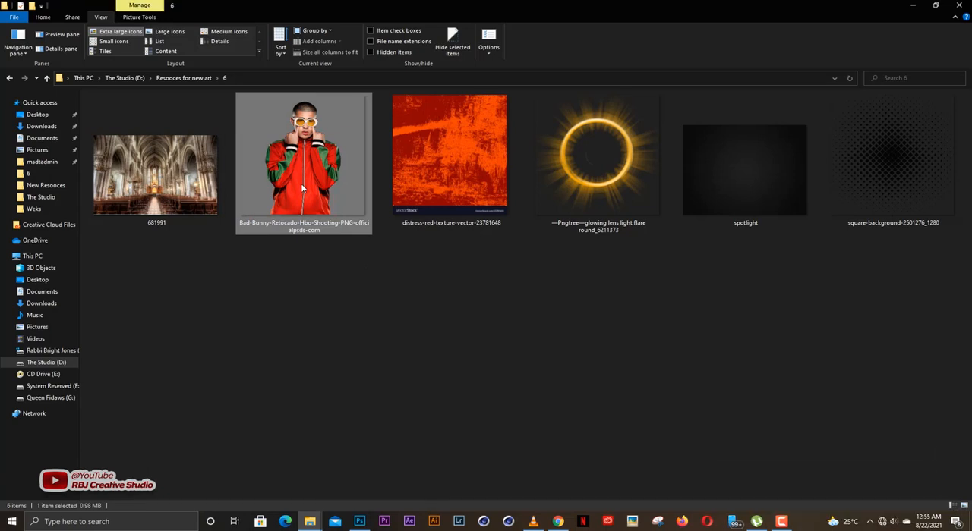
left_click(427, 345)
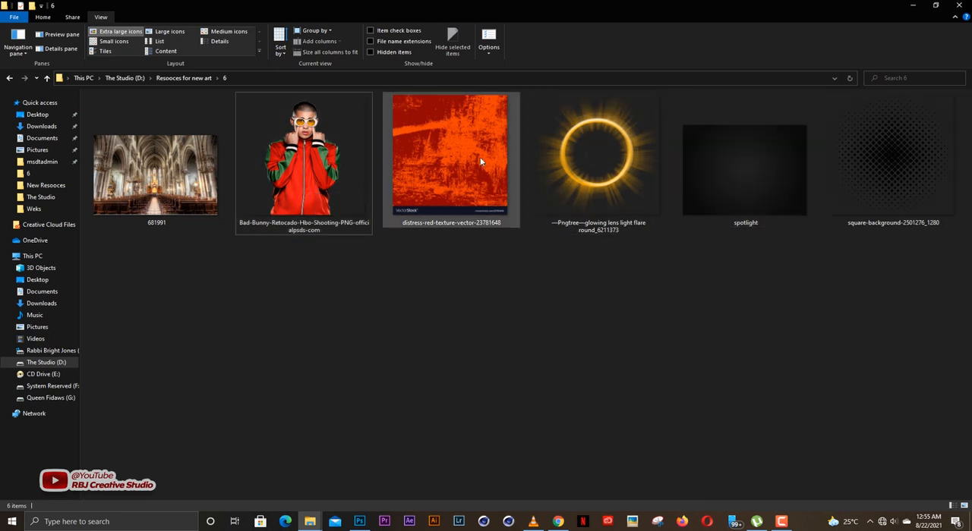
left_click(304, 203)
left_click(474, 296)
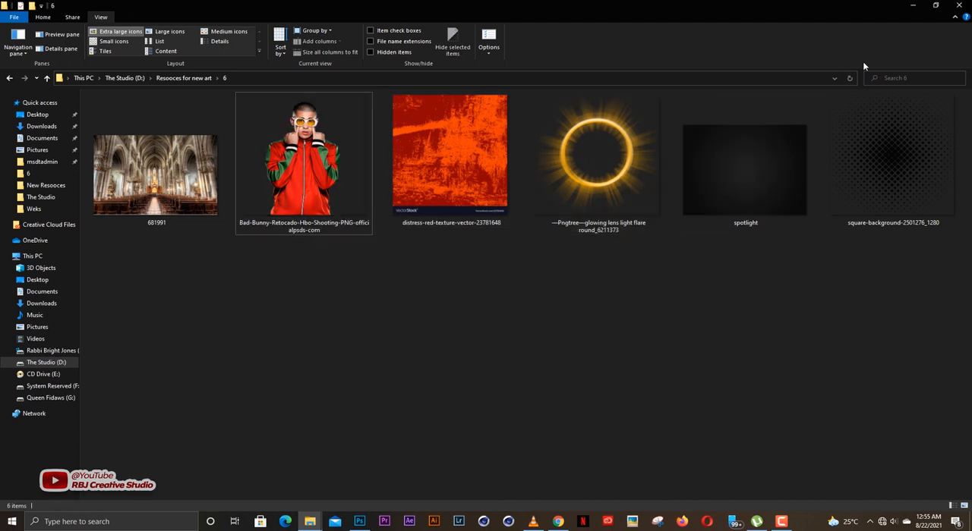
left_click(913, 5)
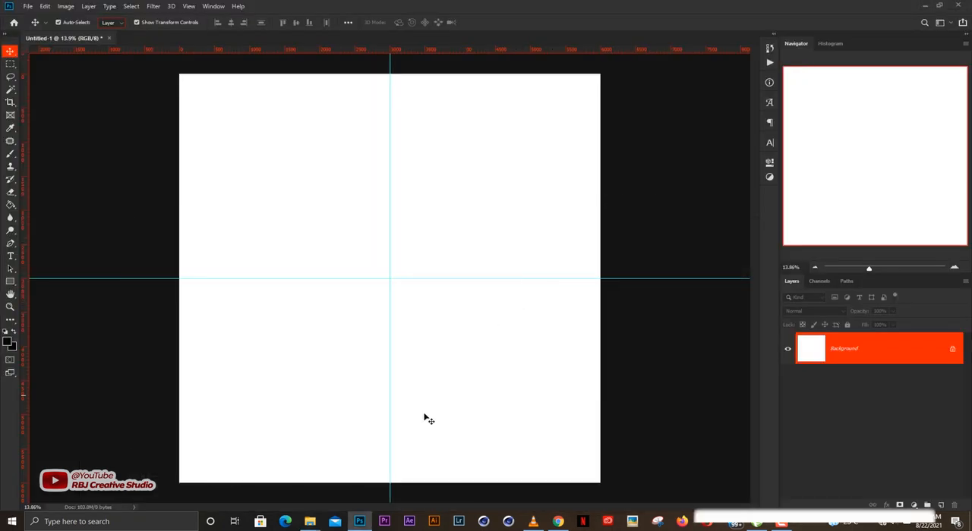
Step: Place distress-red-texture-vector-23781648 from folder 6 into the Photoshop document and enlarge it about the centre to cover most of the canvas
mouse_move(309, 522)
left_click(430, 481)
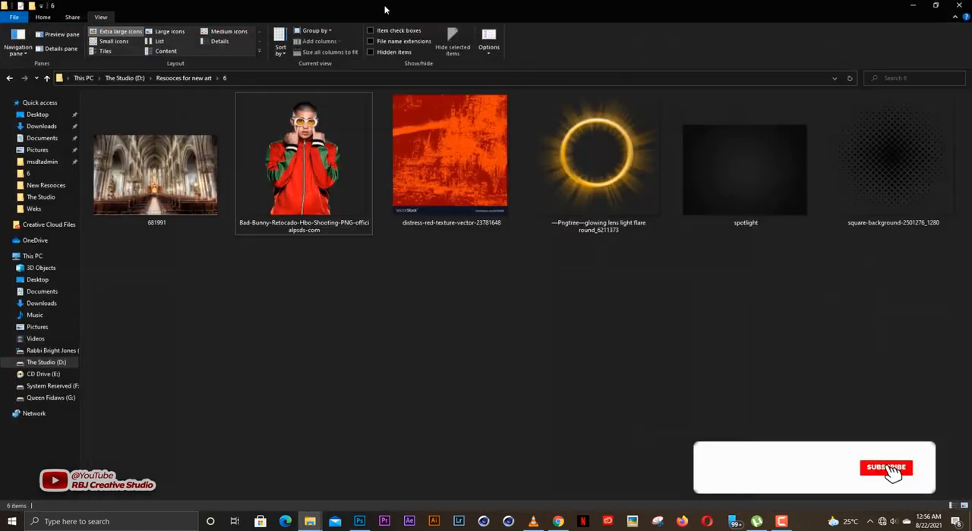
left_click_drag(479, 5, 722, 83)
left_click(858, 82)
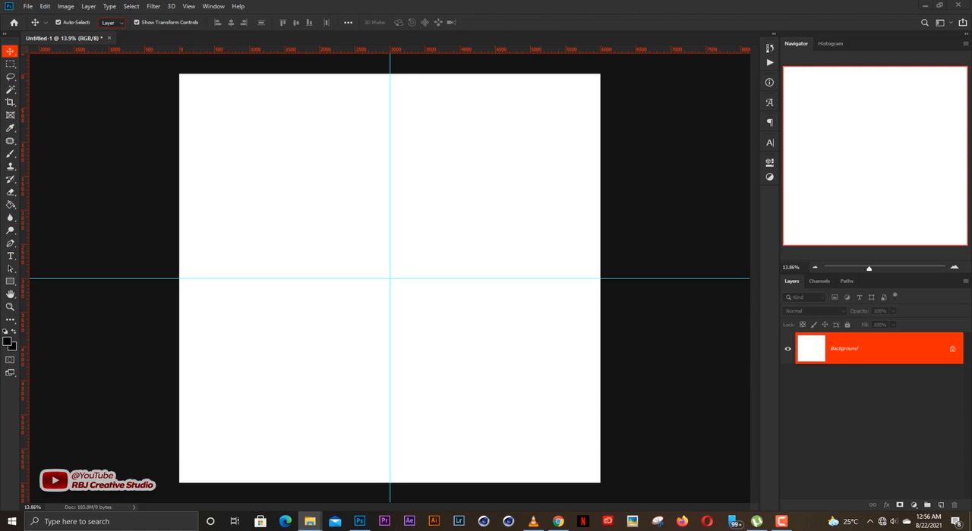
left_click(378, 241)
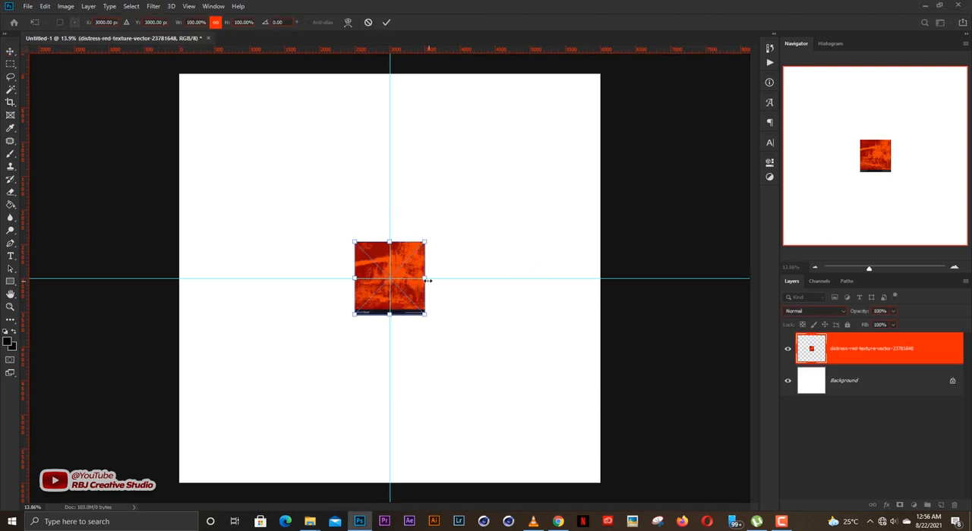
left_click_drag(425, 278, 560, 257)
key("Return")
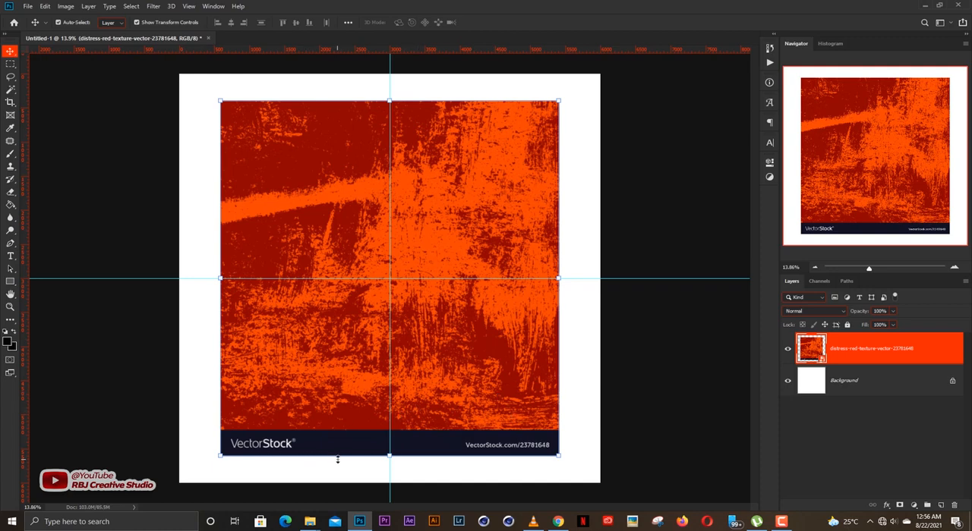
Step: Rasterize the red texture layer and delete the dark VectorStock strip along its lower edge
key("e")
left_click(426, 347)
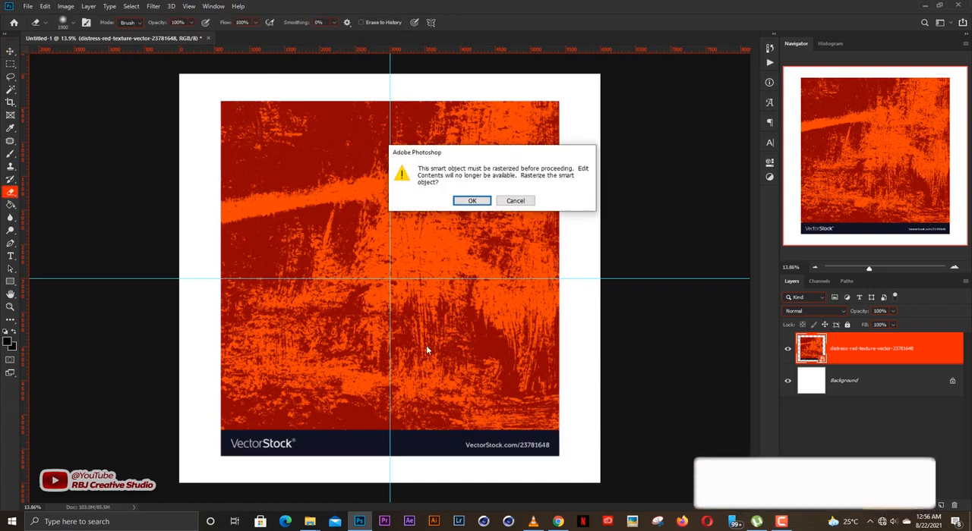
key("Return")
key("m")
left_click_drag(580, 465, 192, 426)
key("Delete")
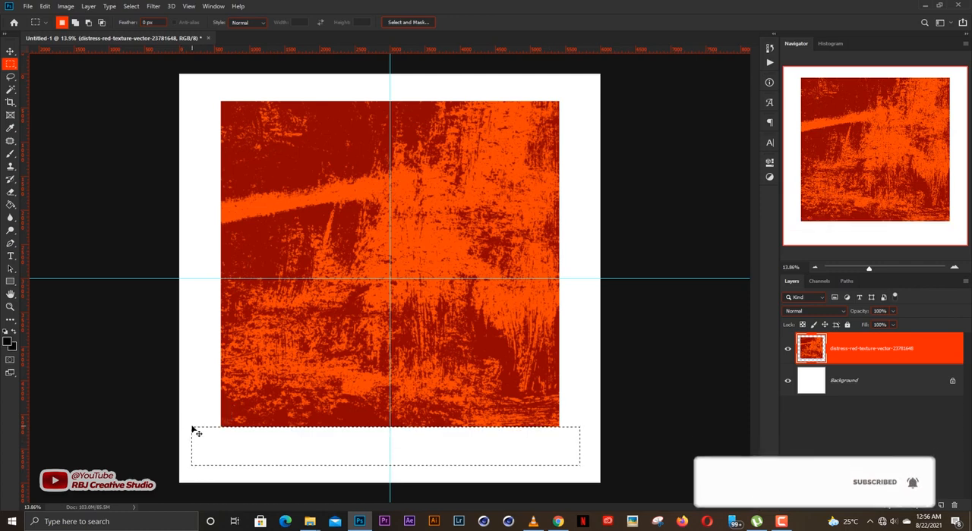
key("ctrl+d")
Step: Stretch the cropped red texture vertically and horizontally so it fills the whole canvas
key("v")
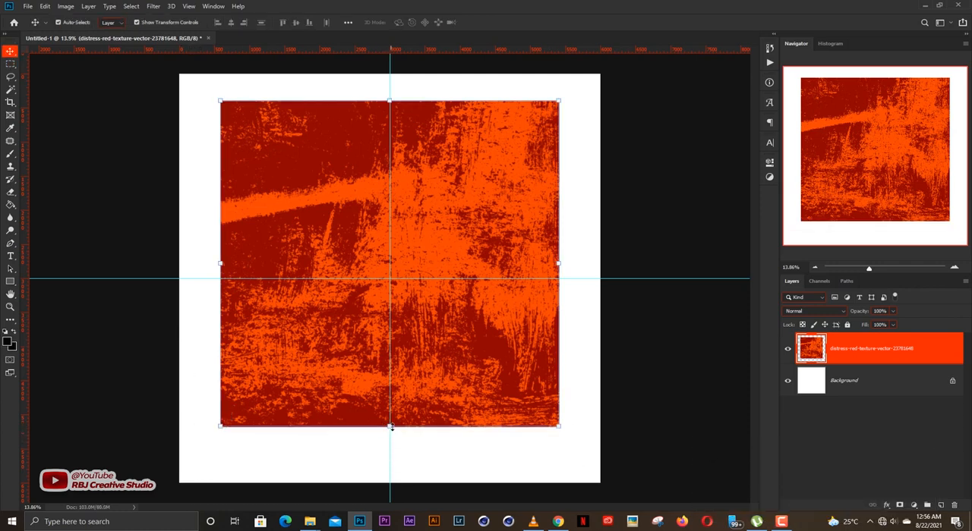
left_click_drag(389, 425, 390, 482)
left_click_drag(394, 85, 392, 73)
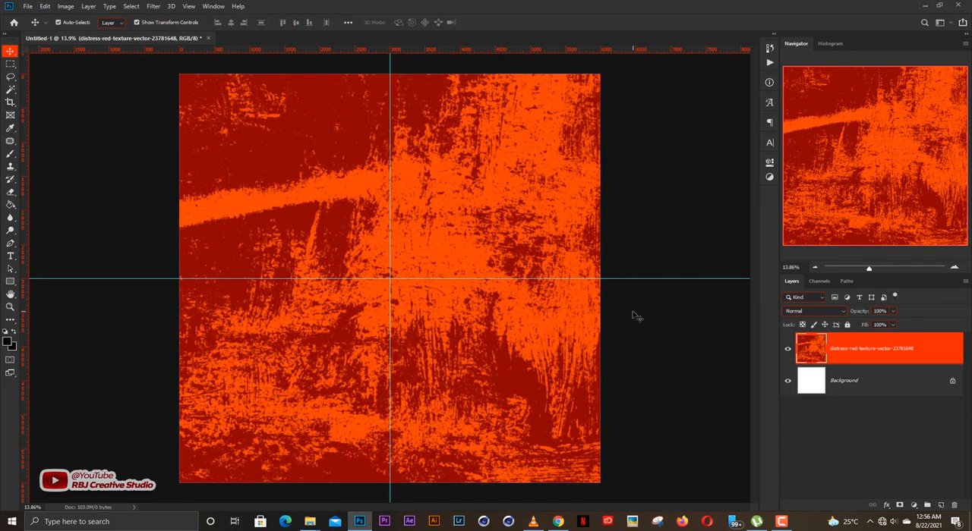
Step: Set the red texture layer's blend mode to Luminosity
left_click(806, 310)
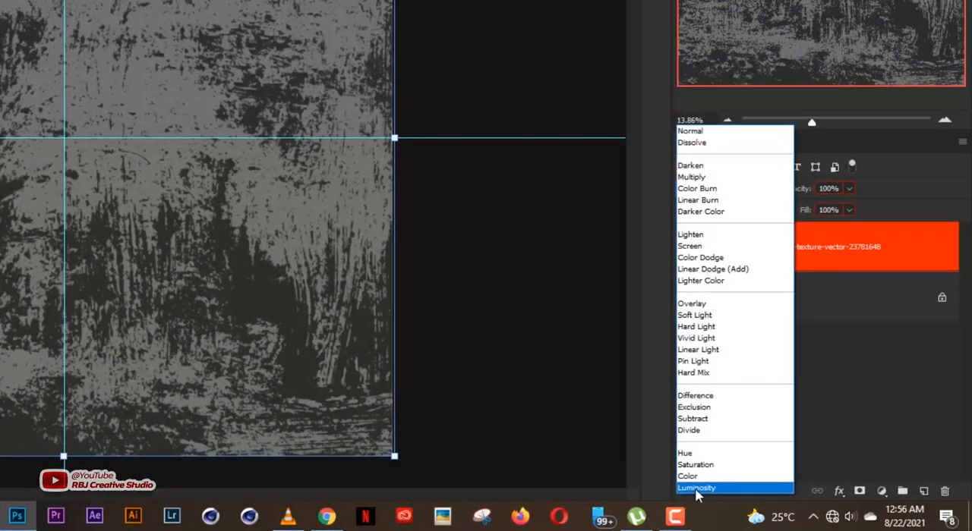
left_click(807, 501)
left_click(548, 338)
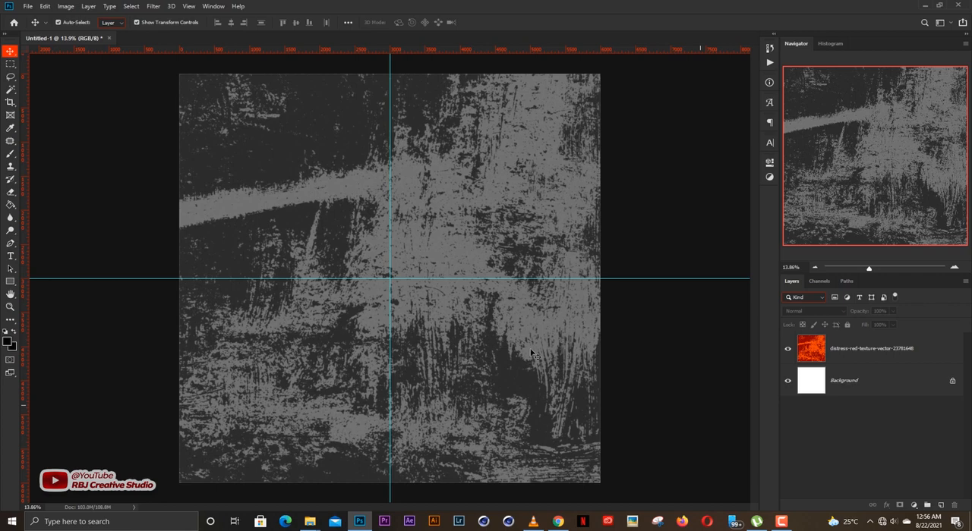
Step: Lower the texture layer's opacity to 23% and lock the layer
left_click(527, 346)
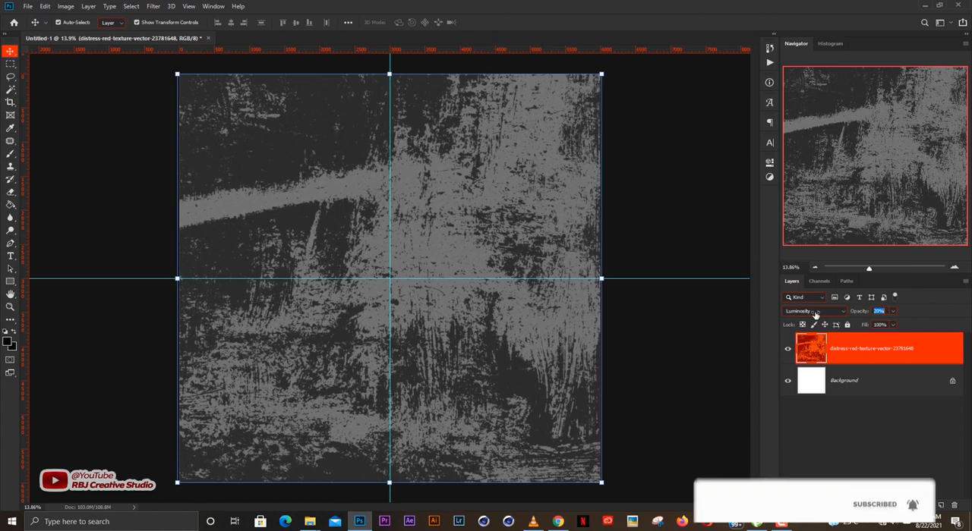
left_click_drag(853, 312, 814, 314)
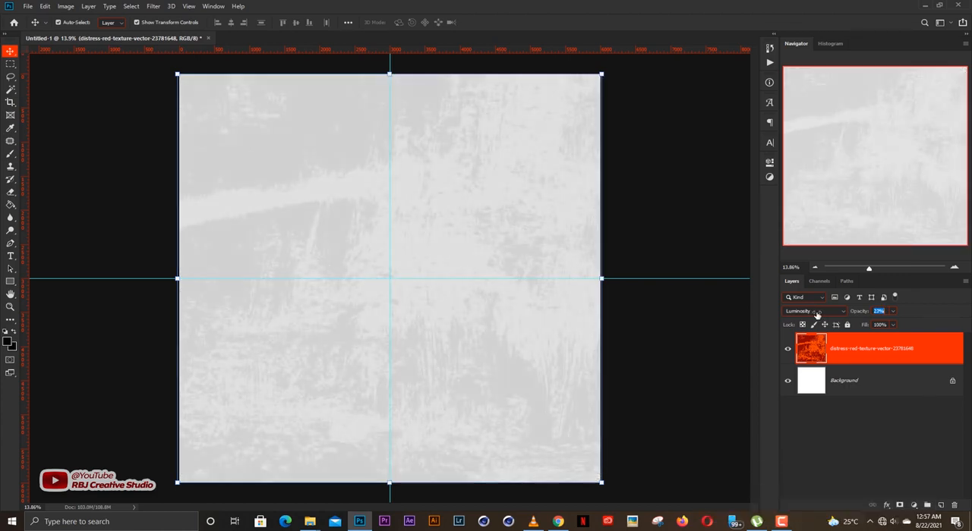
left_click(848, 324)
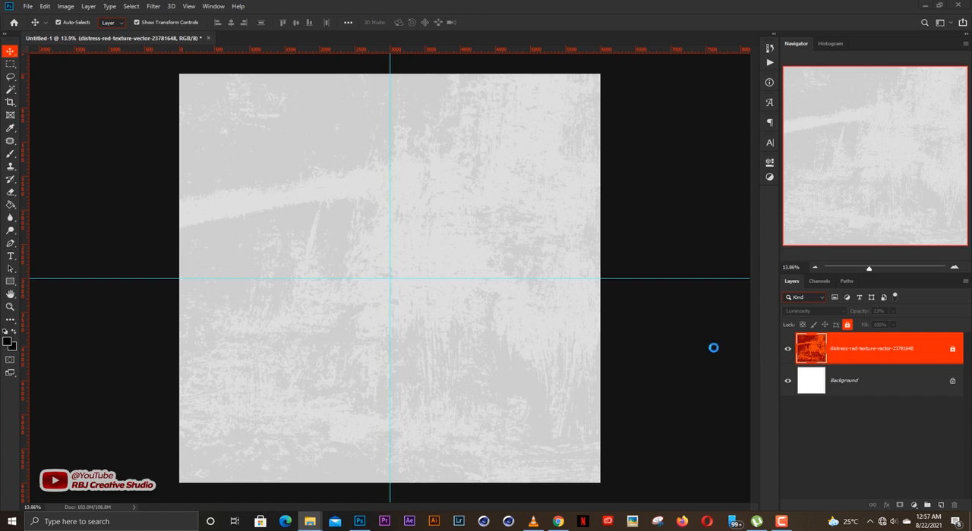
Step: Place the spotlight image above the texture and stretch it to about 124% width and 160% height to cover the canvas
left_click_drag(425, 283, 412, 272)
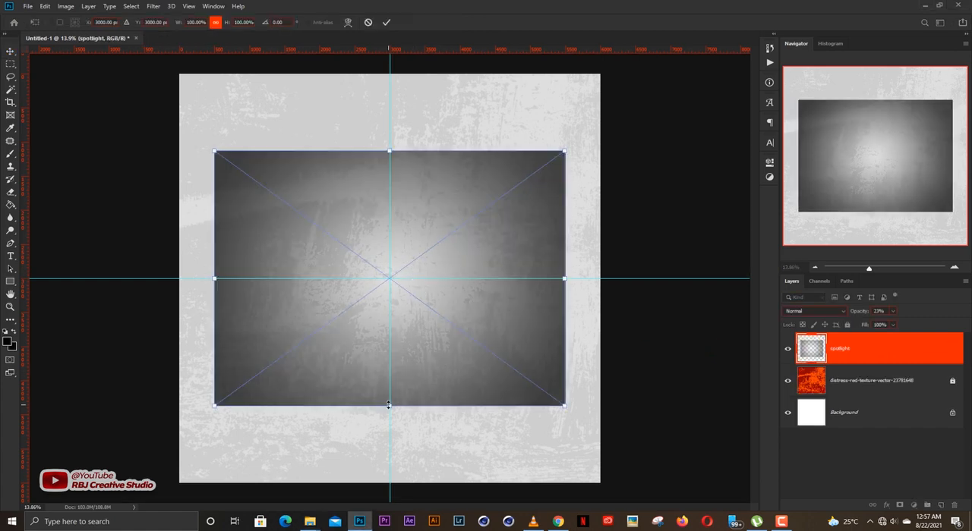
left_click_drag(388, 405, 389, 482)
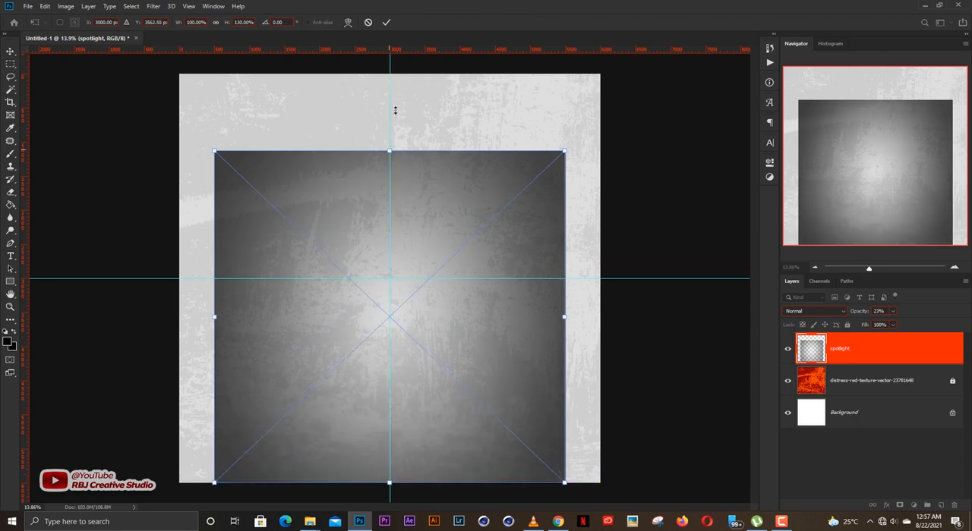
left_click_drag(395, 110, 396, 74)
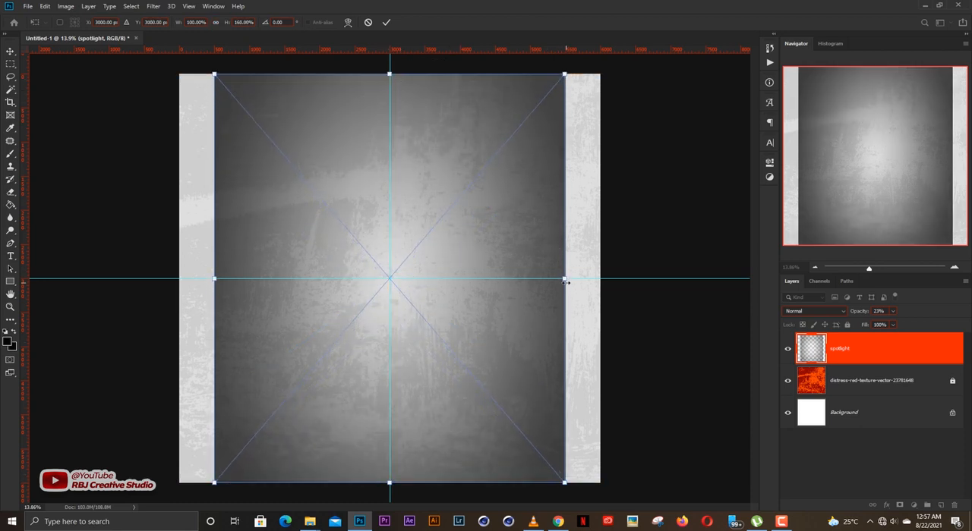
left_click_drag(564, 279, 605, 279)
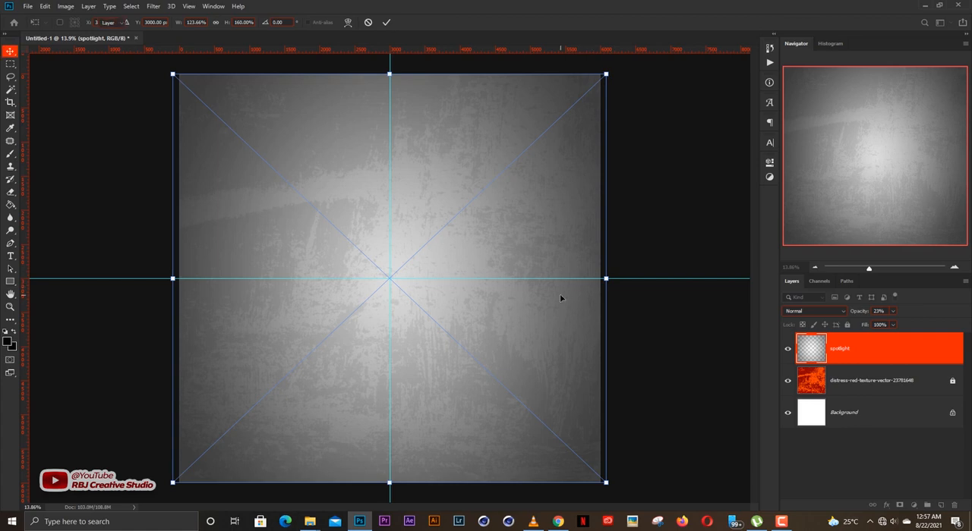
key("Return")
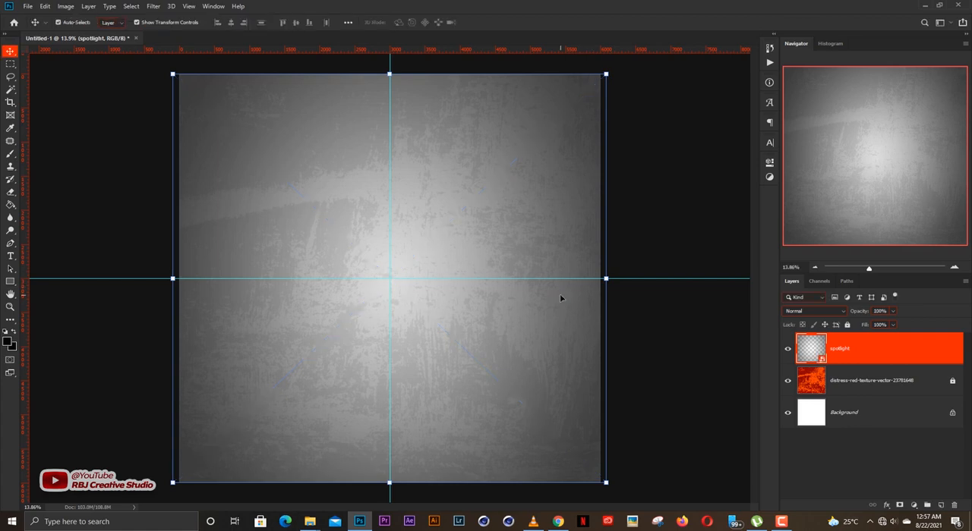
left_click(652, 306)
left_click(530, 307)
left_click(661, 342)
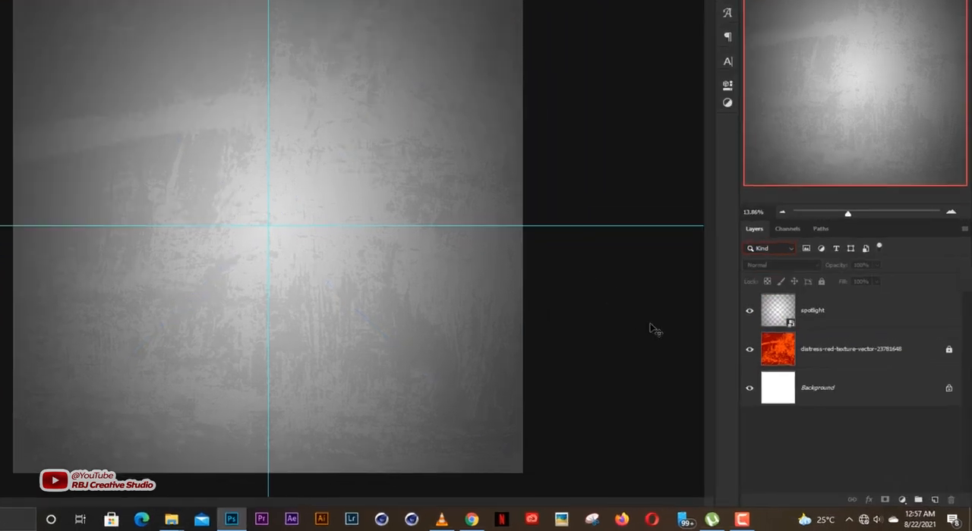
Step: Add a Gradient Map adjustment layer above the spotlight layer and choose the dark-orange-to-yellow preset for its gradient
left_click(901, 499)
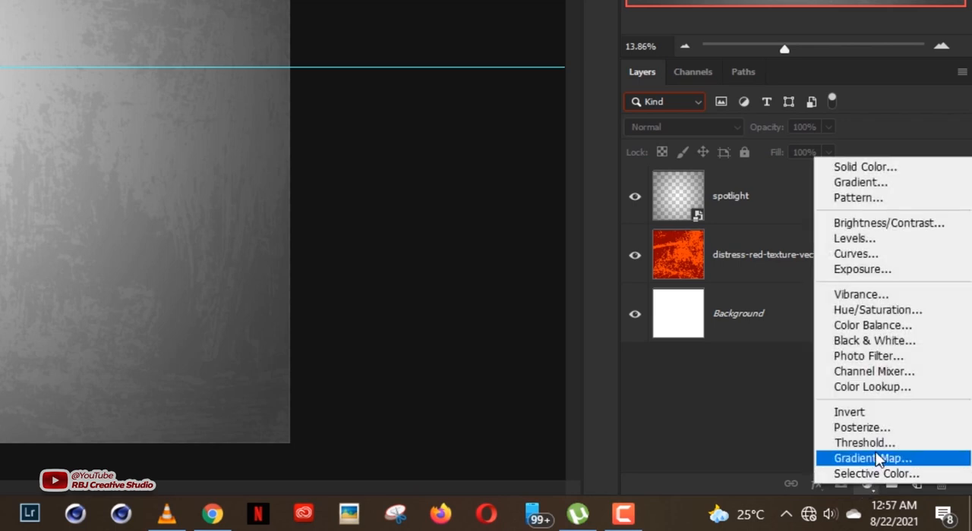
left_click(873, 459)
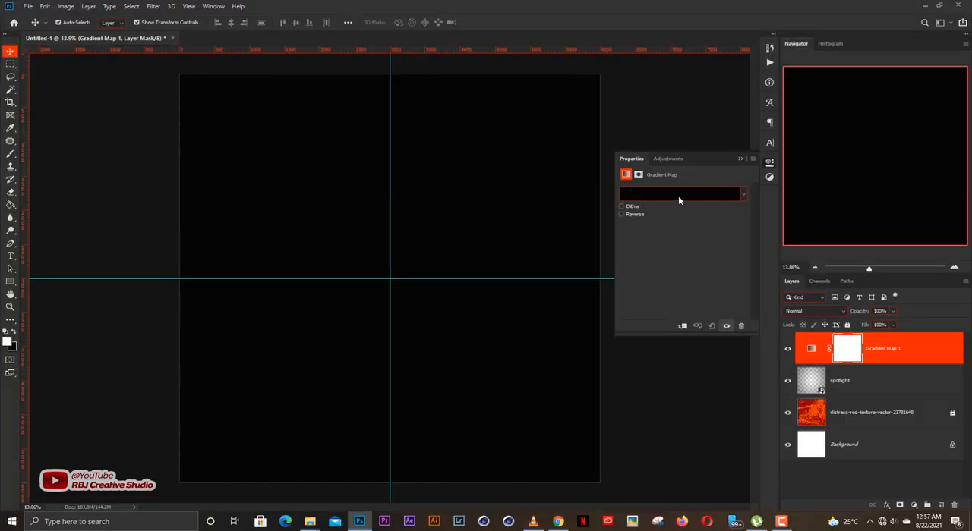
left_click(678, 196)
left_click(622, 236)
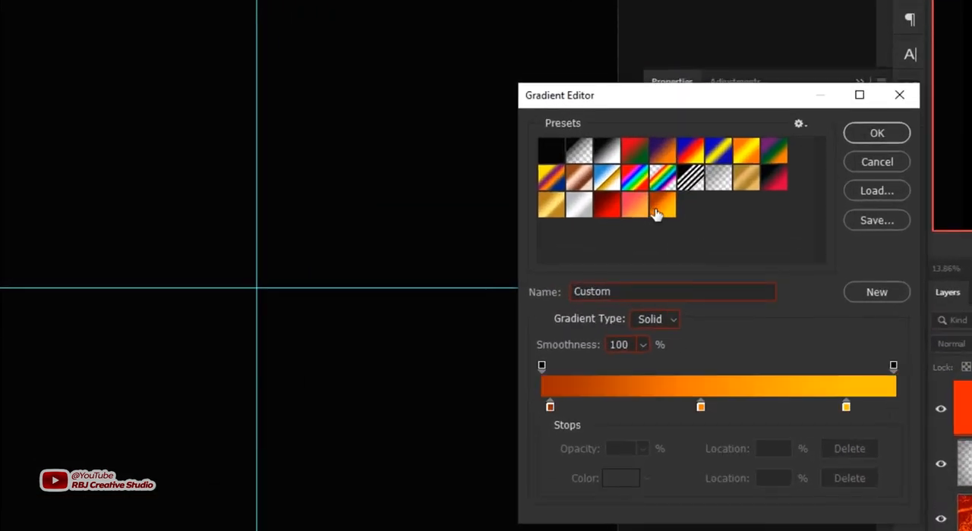
Step: Move the gradient's dark orange colour stop to location 4% and set its colour to #b92c00
left_click(550, 407)
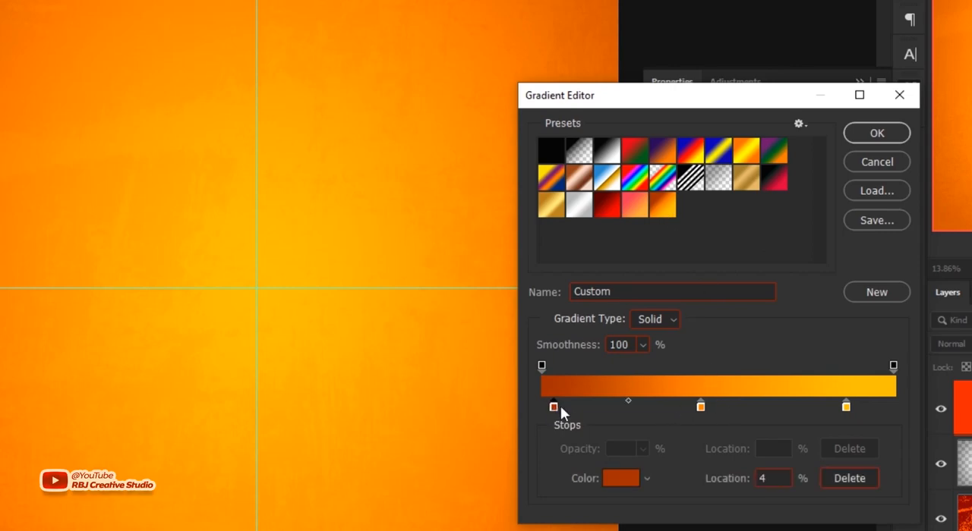
left_click(619, 479)
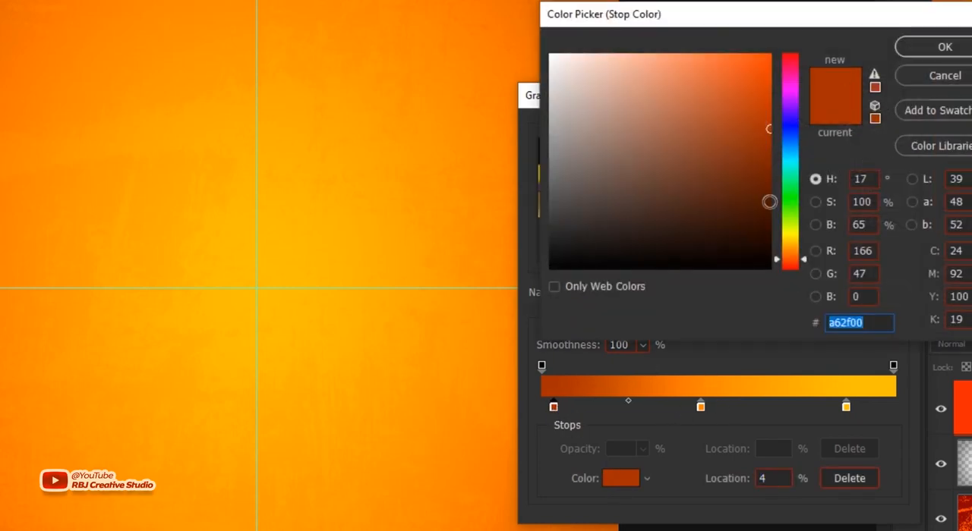
left_click_drag(769, 201, 768, 112)
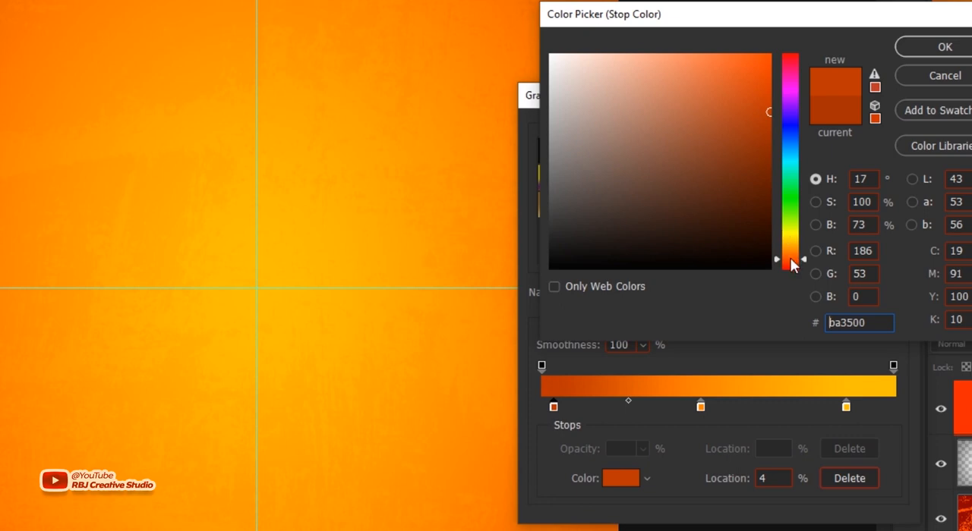
left_click(791, 261)
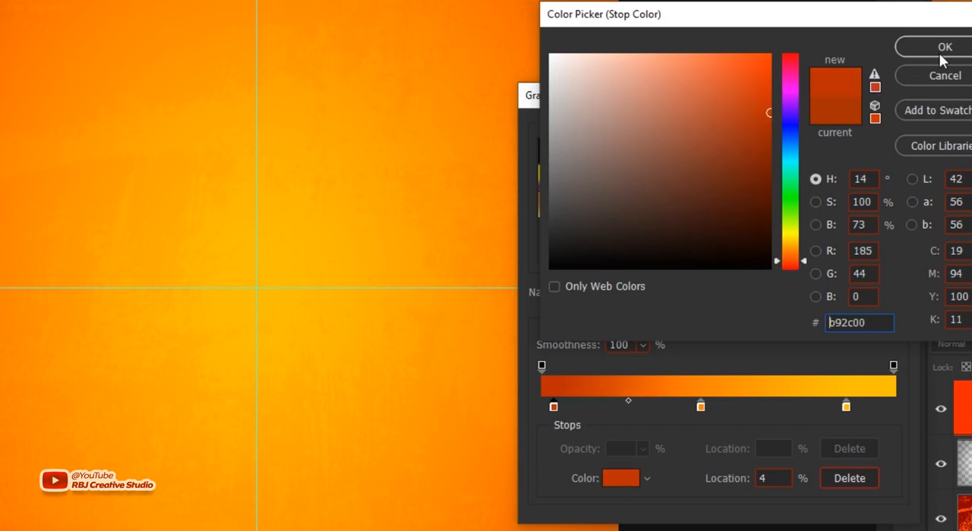
left_click(944, 46)
Step: Shift the gradient's middle orange stop slightly toward the dark end, move the yellow stop to 75%, and apply the gradient
left_click_drag(700, 406, 684, 406)
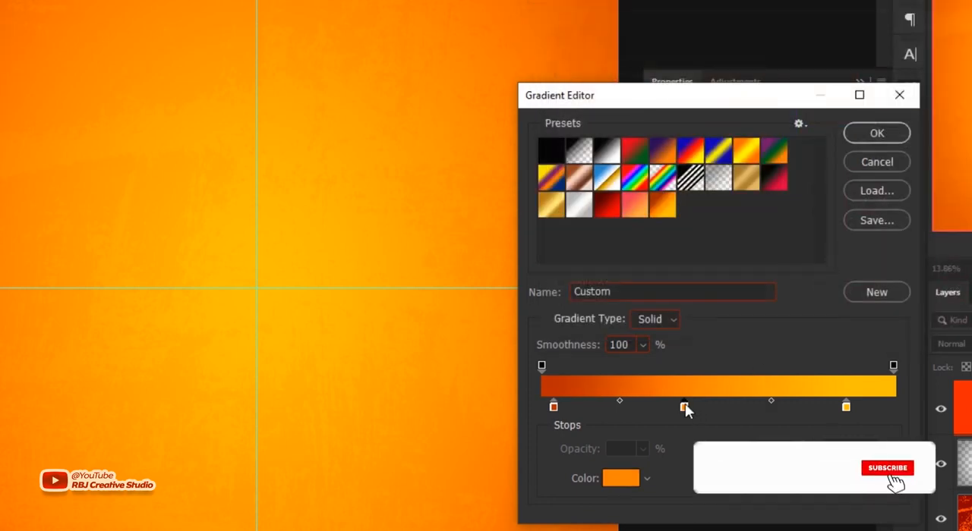
left_click_drag(846, 408, 804, 409)
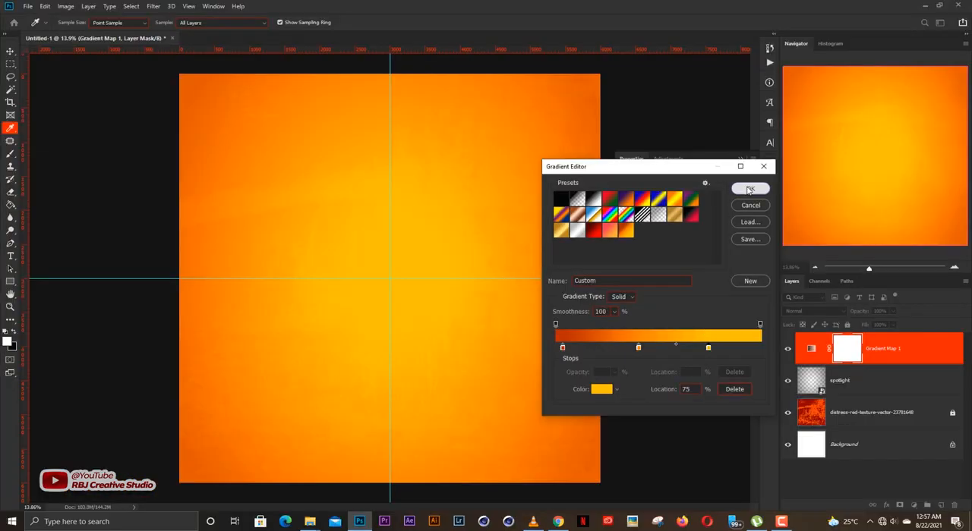
left_click(877, 133)
scroll(440, 351, "down", 1)
scroll(433, 362, "up", 5)
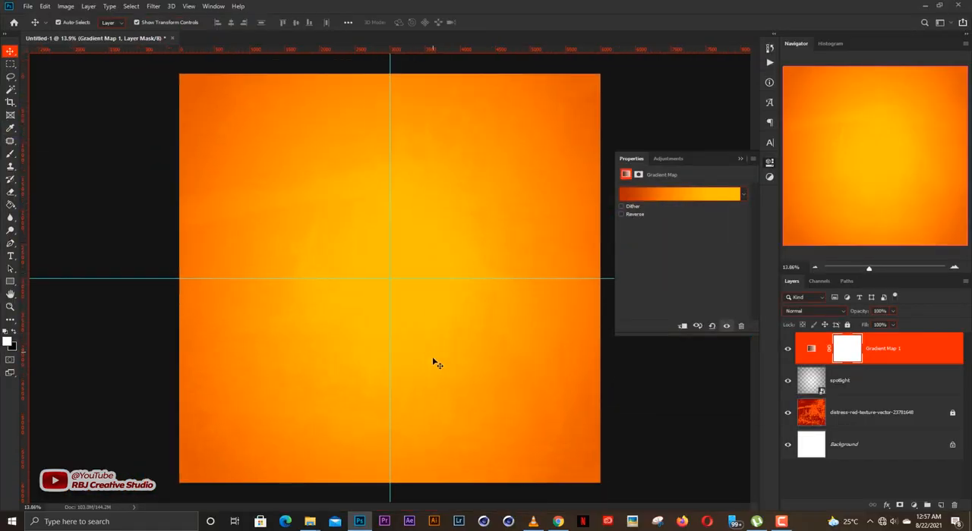
Step: Collapse the Gradient Map's properties and deselect its layer
scroll(464, 372, "down", 5)
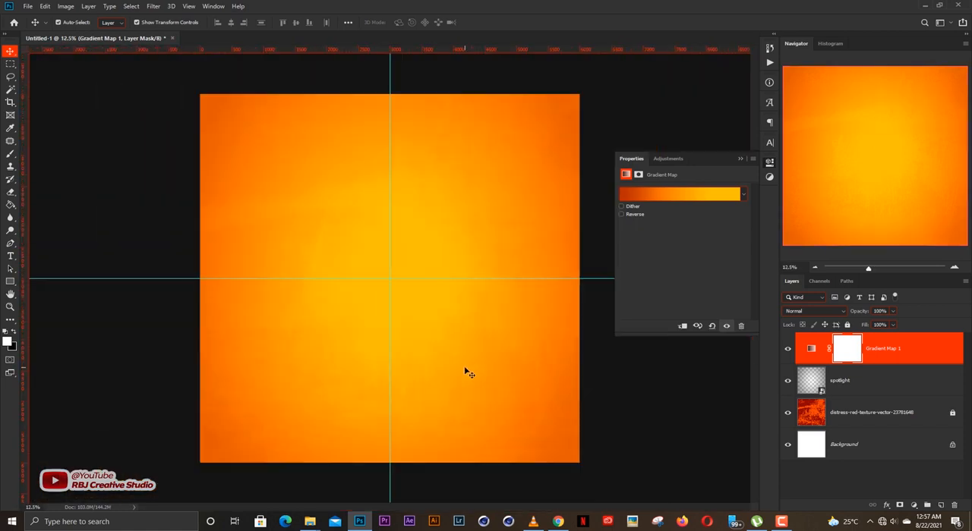
left_click(740, 159)
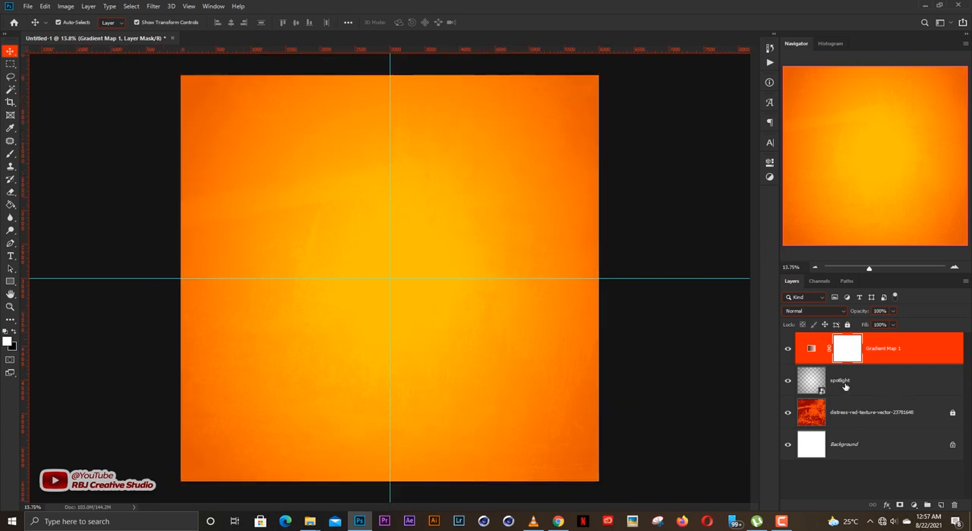
scroll(594, 313, "down", 1)
left_click(684, 345)
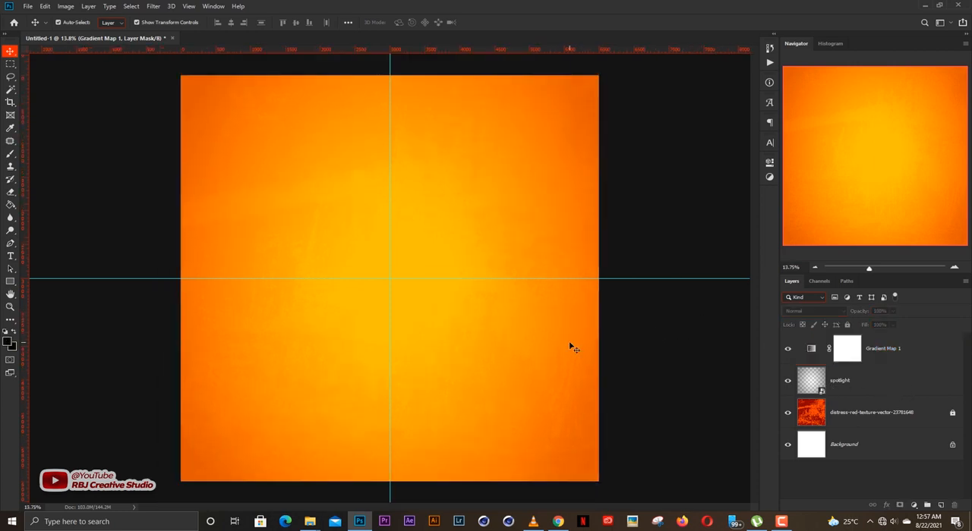
Step: Place the round glowing lens light flare image above the Gradient Map layer, centred and covering the canvas at 48% scale
scroll(571, 346, "up", 1)
scroll(571, 346, "down", 1)
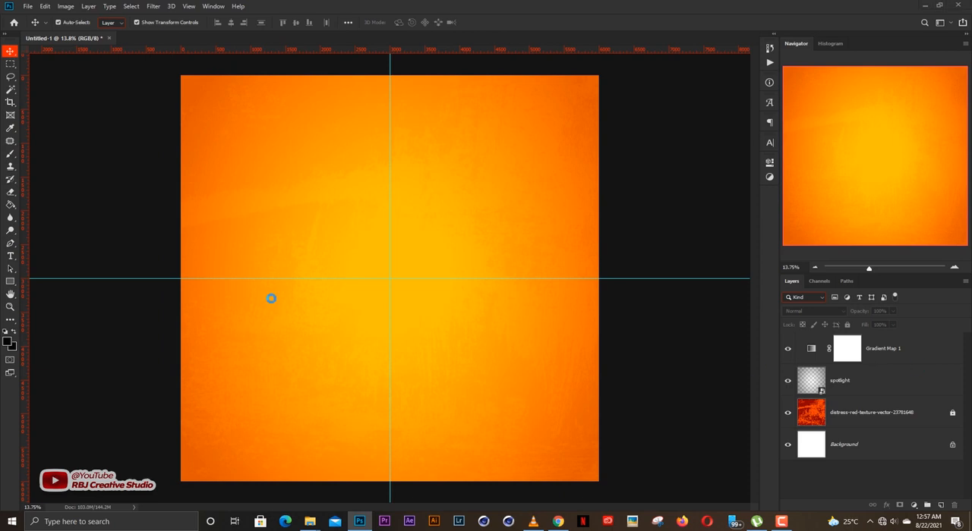
left_click_drag(344, 256, 343, 254)
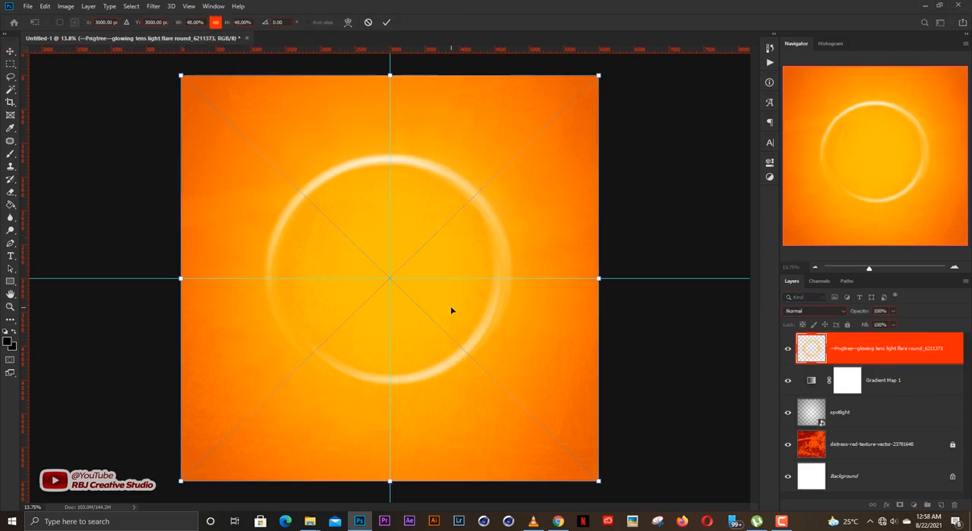
key("Return")
left_click(310, 521)
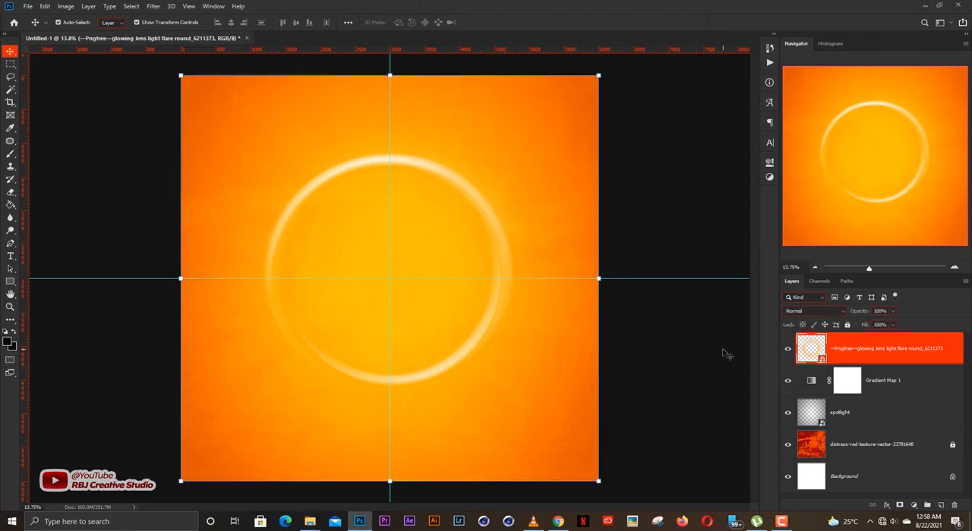
Step: Add a Color Overlay layer style to the light flare layer in pale yellow #fff49a
left_click(885, 506)
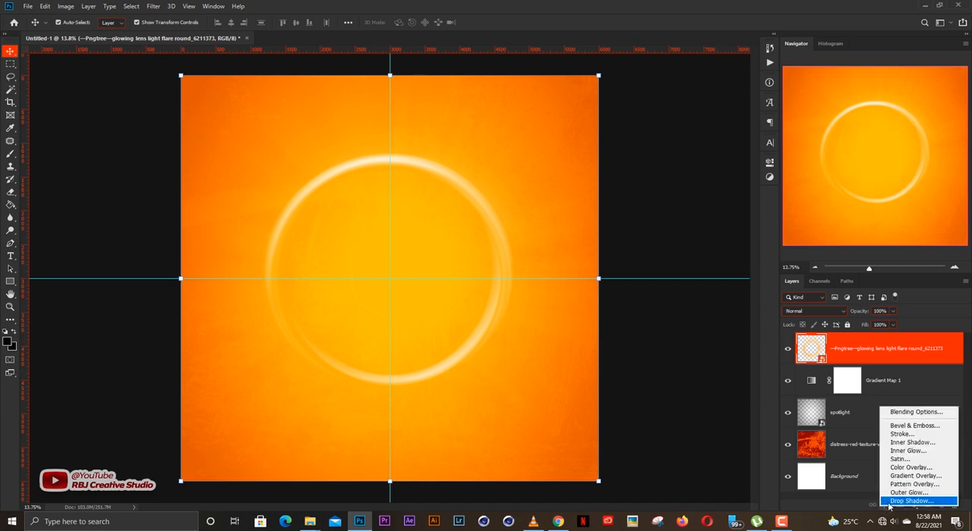
left_click(913, 468)
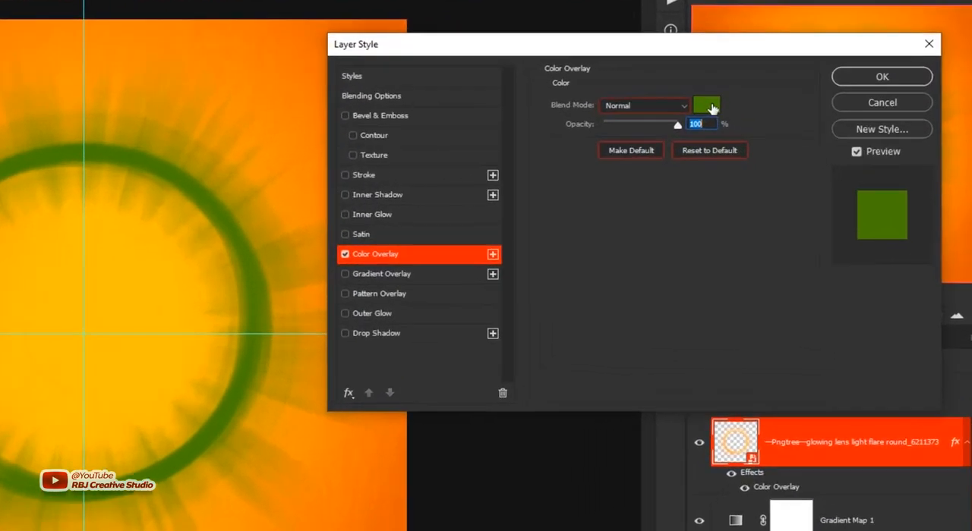
left_click(712, 109)
mouse_move(545, 286)
left_mouse_down()
mouse_move(545, 300)
mouse_move(547, 286)
left_mouse_up()
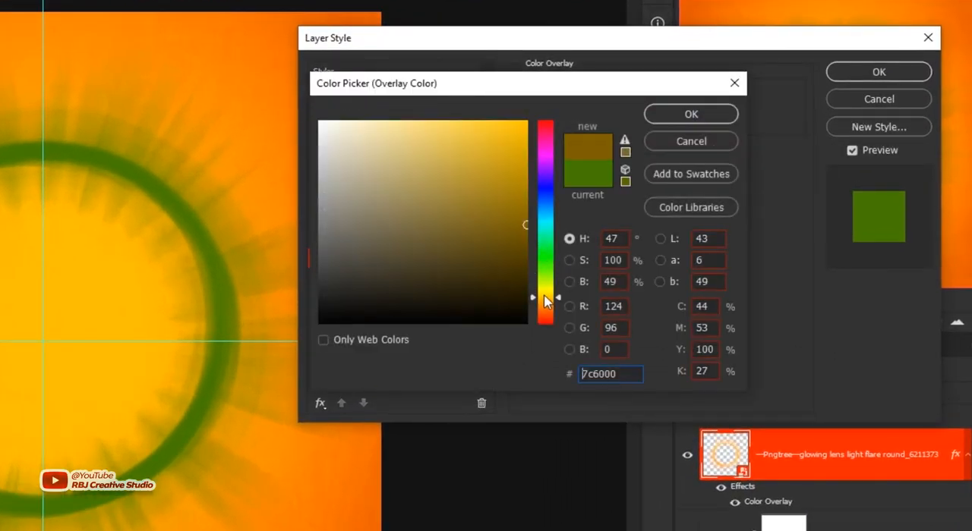
left_click_drag(510, 171, 427, 118)
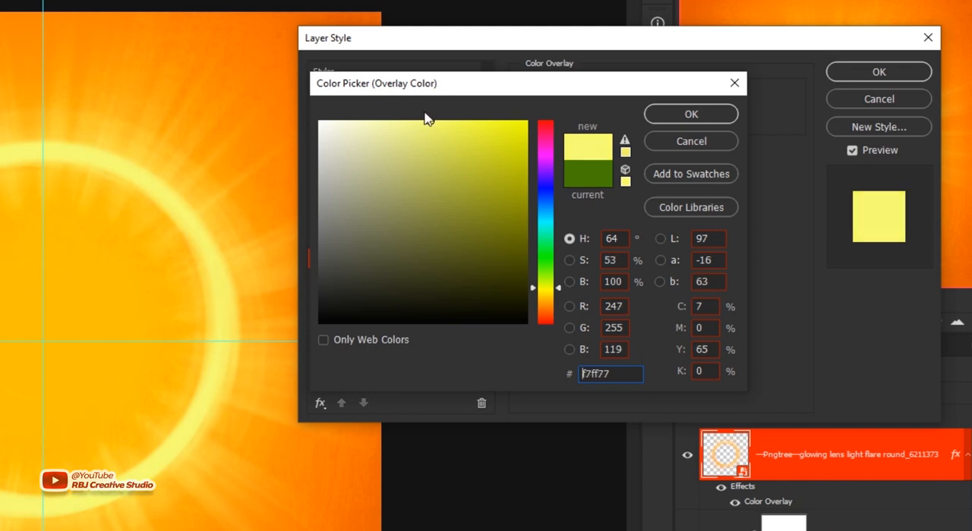
left_click_drag(565, 282, 566, 293)
left_click_drag(426, 120, 402, 86)
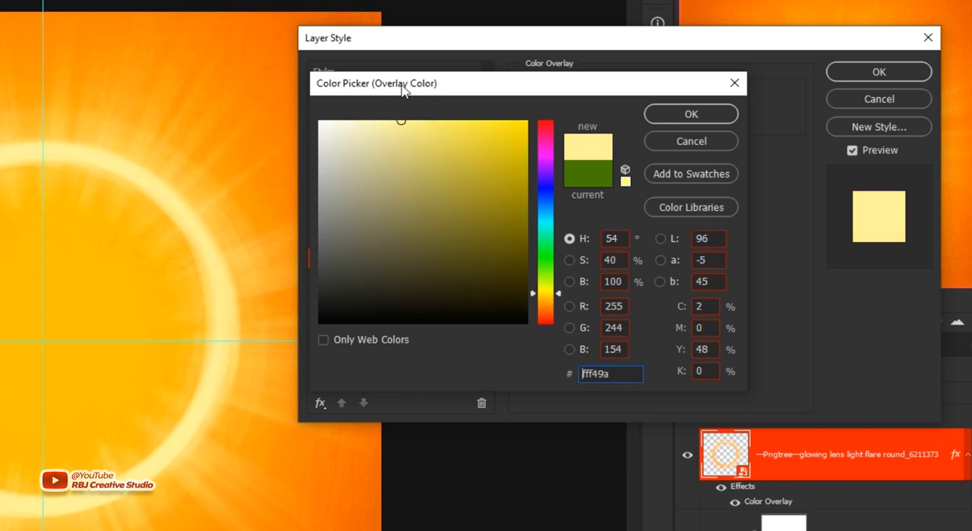
key("Return")
key("Return")
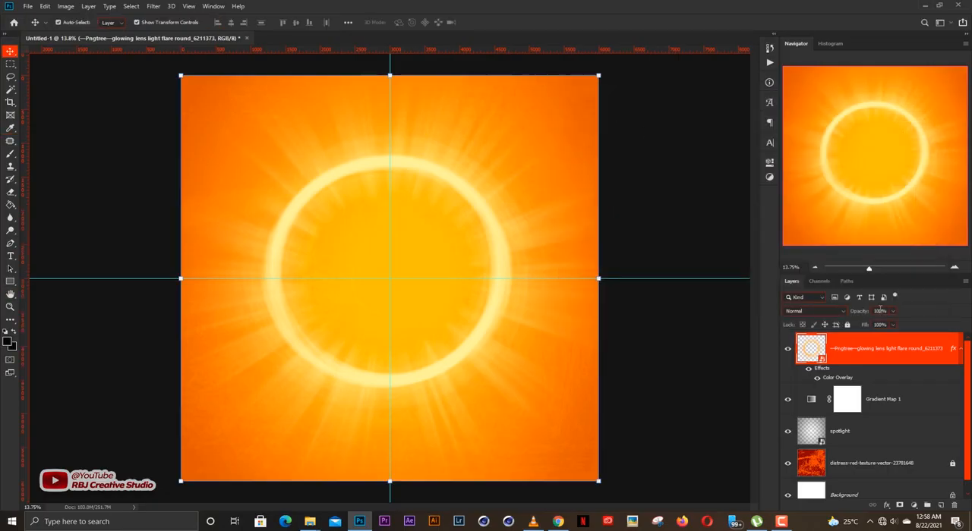
Step: Reduce the light flare layer's opacity to 57% and lock the layer
left_click_drag(859, 314, 838, 313)
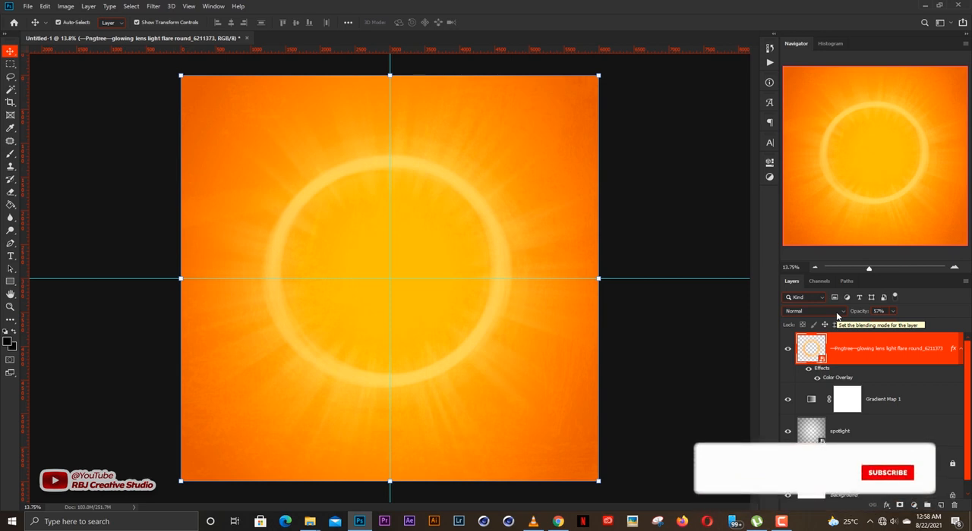
left_click(695, 346)
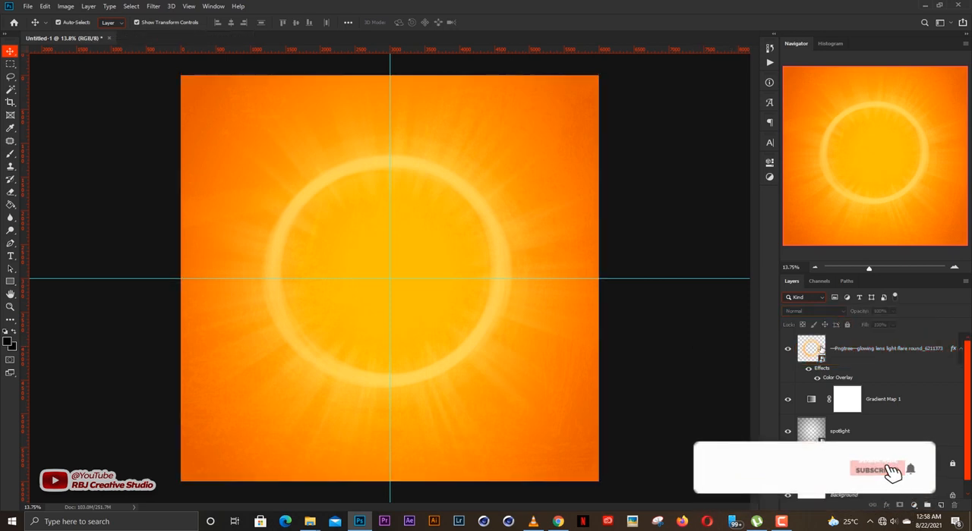
left_click(859, 350)
left_click(847, 326)
left_click(744, 332)
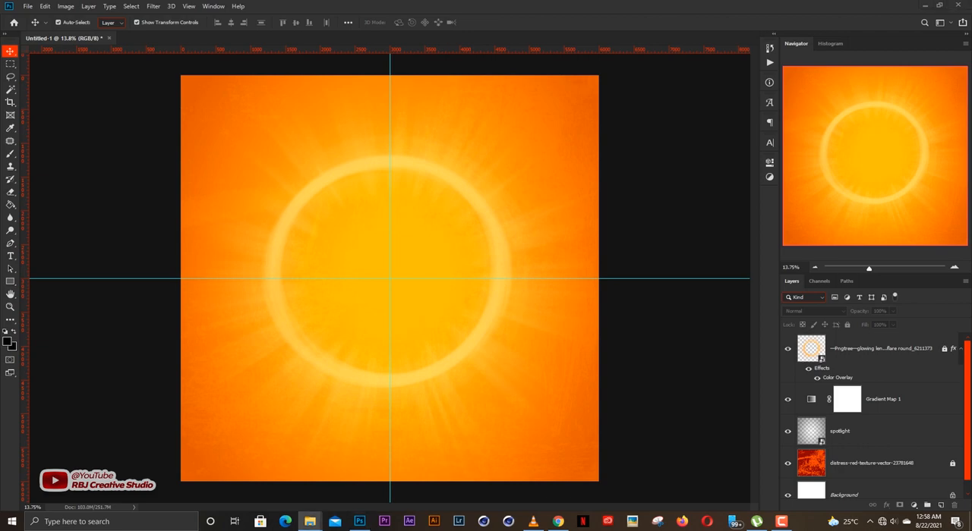
Step: Place the square-background-2501276_1280 halftone image over the lower part of the artwork, extending past the canvas's bottom edge
left_click_drag(403, 340, 428, 478)
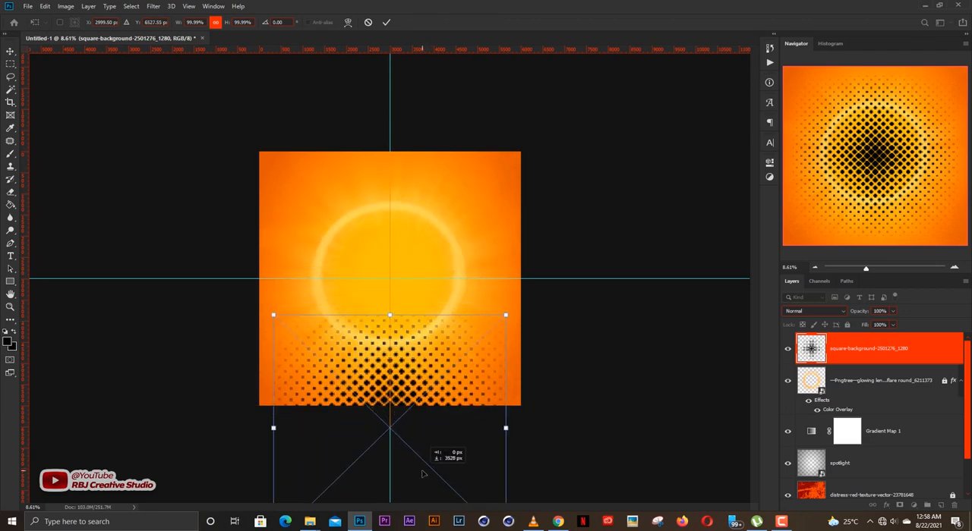
left_click(631, 351)
left_click(431, 379)
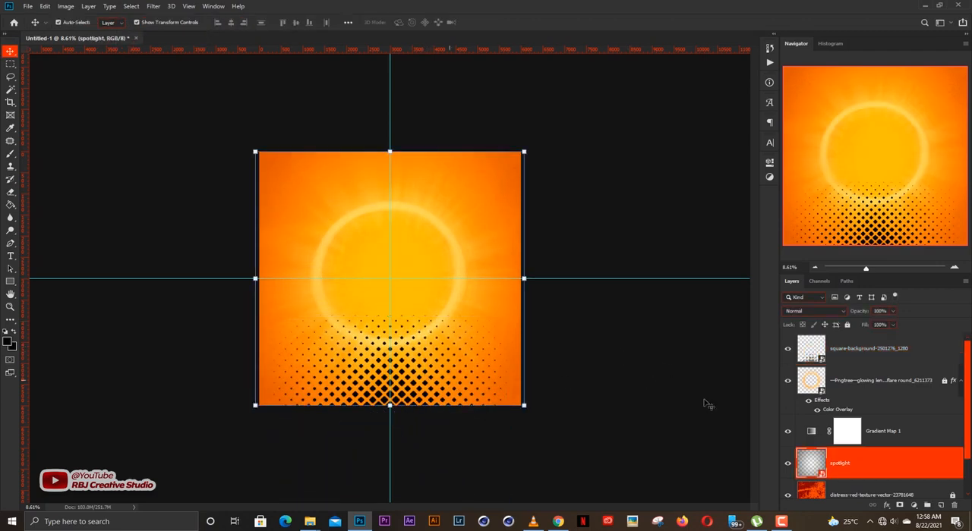
Step: Reduce the opacity of the square-background halftone layer to 8%
left_click(856, 352)
left_click_drag(821, 314, 812, 317)
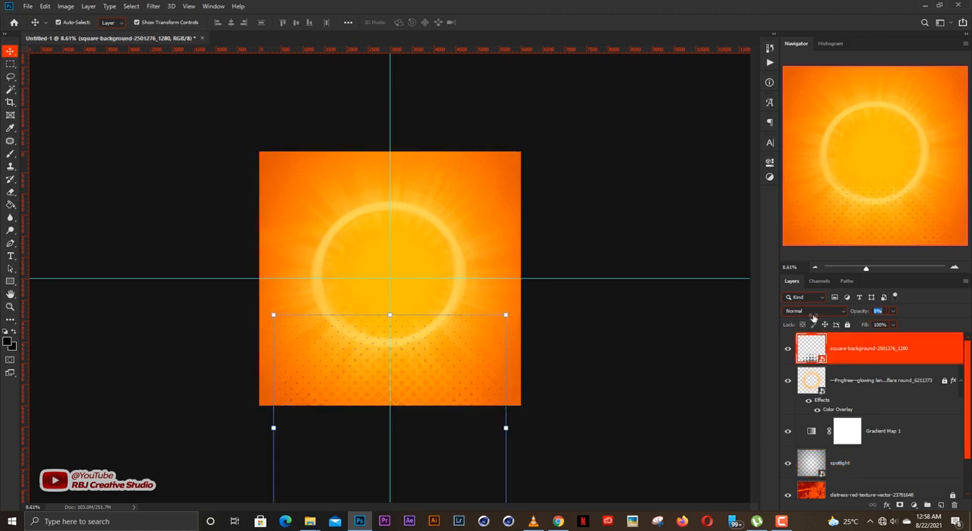
left_click(559, 409)
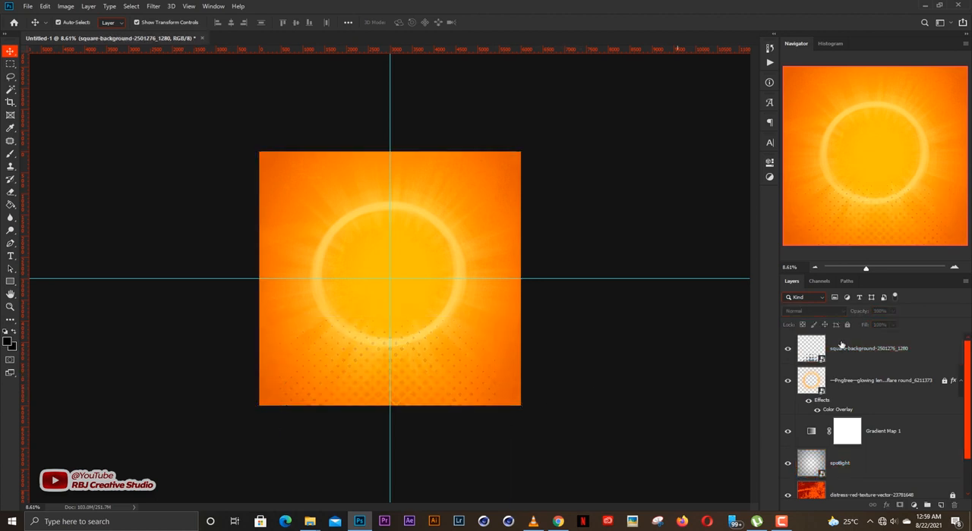
Step: Enlarge the halftone pattern to extend slightly past both sides of the canvas, keep it in the lower part, and lock its layer
left_click(835, 358)
scroll(515, 370, "up", 1)
scroll(514, 369, "up", 1)
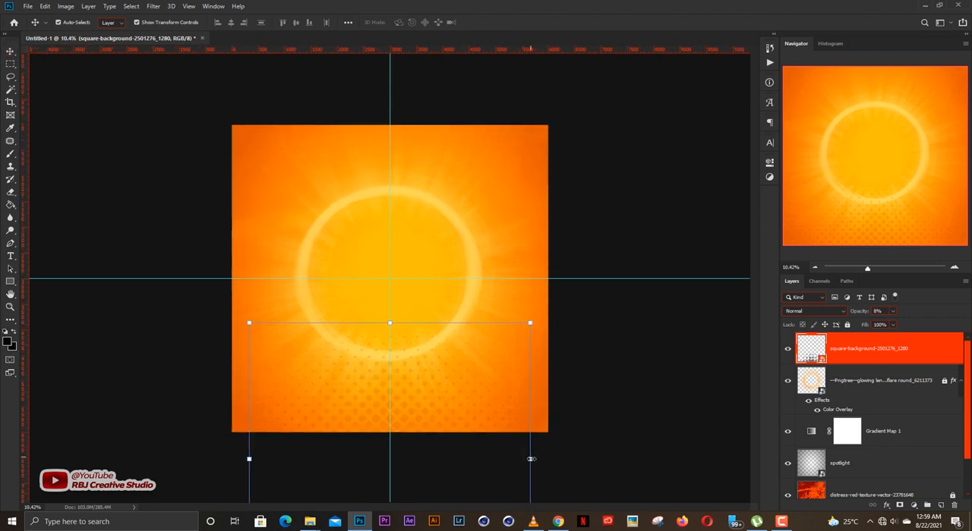
left_click_drag(529, 457, 558, 458)
left_click_drag(457, 411, 457, 439)
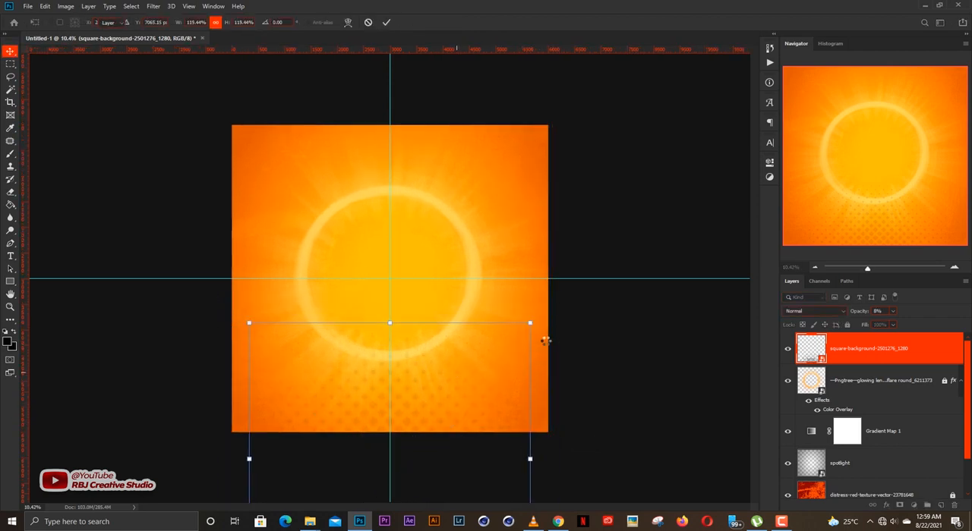
left_click(847, 327)
Step: Place the church interior image 681991.jpg, enlarge it to the full canvas width, and move it up near the canvas's top edge
key("ctrl+plus")
left_click(541, 341)
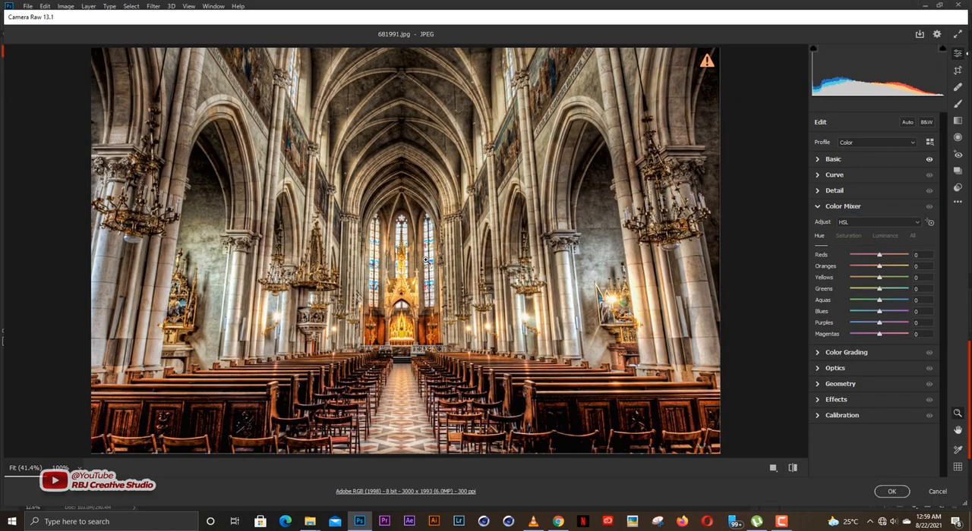
key("Return")
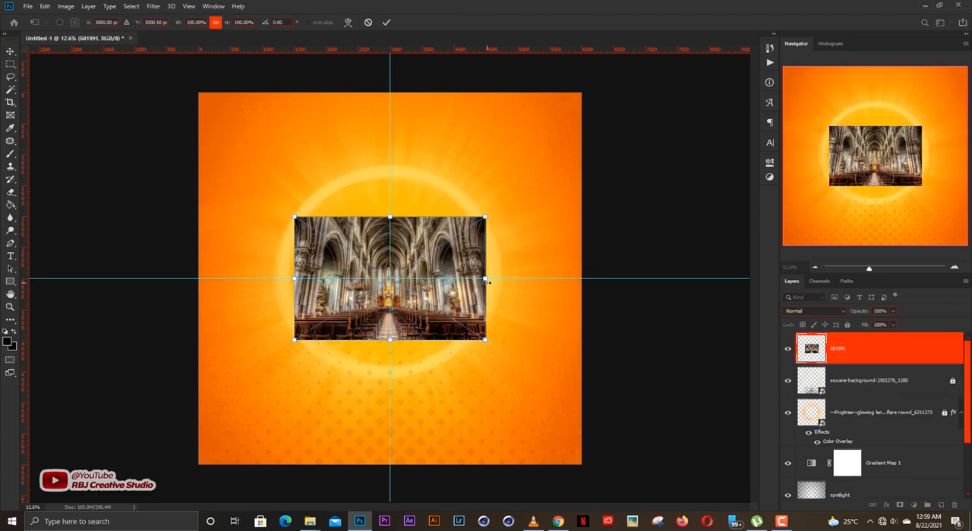
left_click_drag(485, 281, 582, 279)
left_click_drag(522, 258, 517, 198)
key("Return")
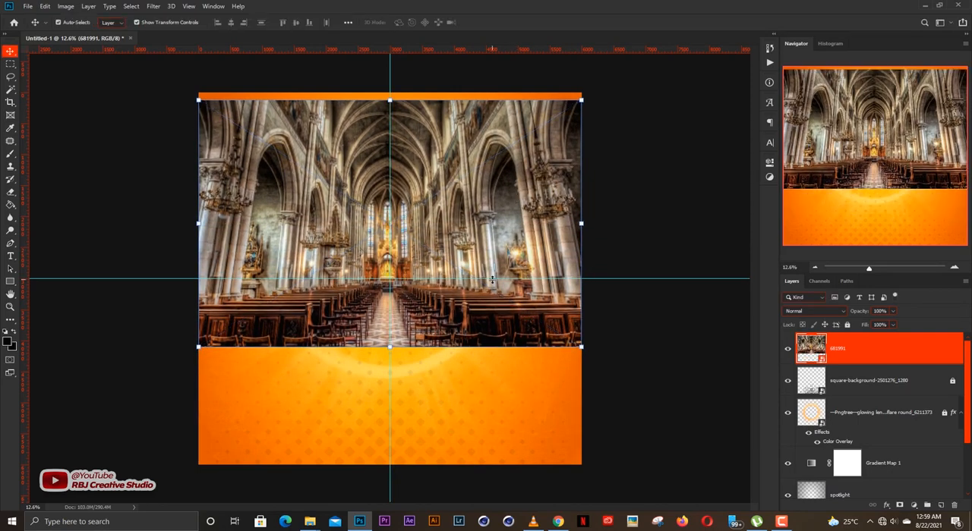
Step: Rasterize the church layer and erase its lower part with a soft 2000 px Eraser, removing the pews below the horizontal guide
key("e")
left_click(551, 247)
key("Return")
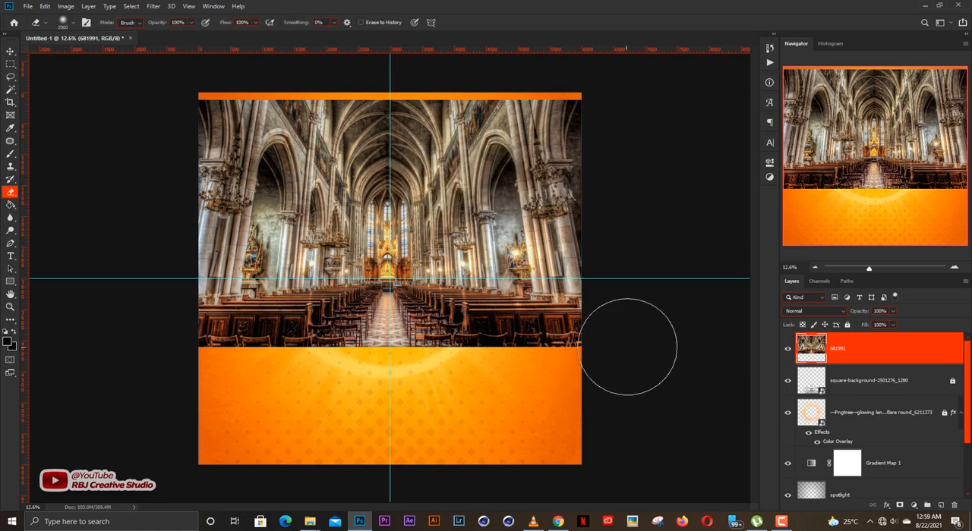
mouse_move(592, 380)
left_mouse_down()
mouse_move(618, 401)
mouse_move(588, 400)
left_mouse_up()
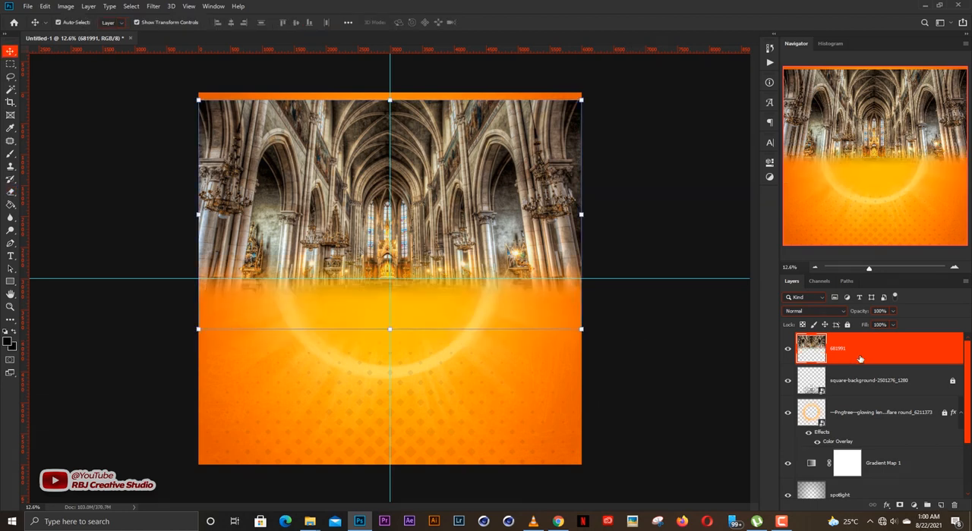
Step: Set the church layer's blend mode to Overlay and align the image with the canvas's top edge
left_click(804, 312)
left_click(796, 273)
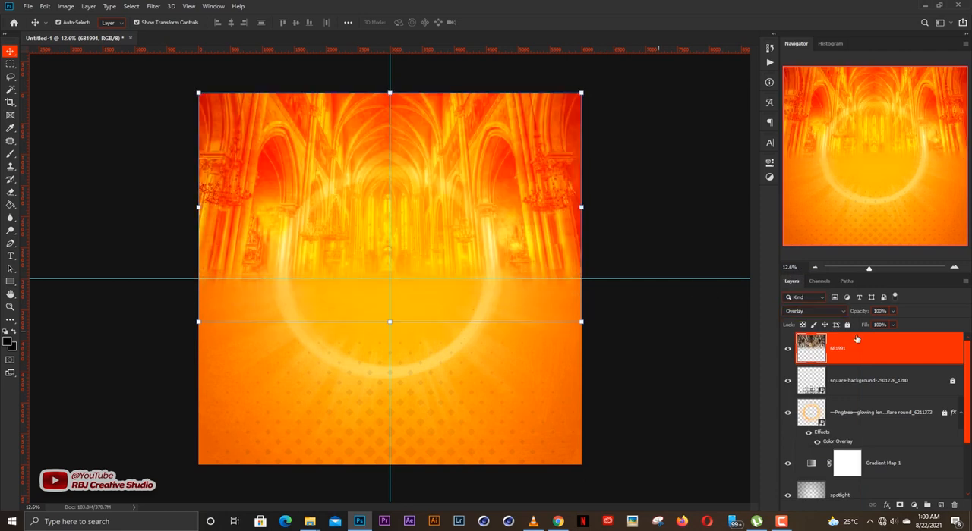
left_click(676, 341)
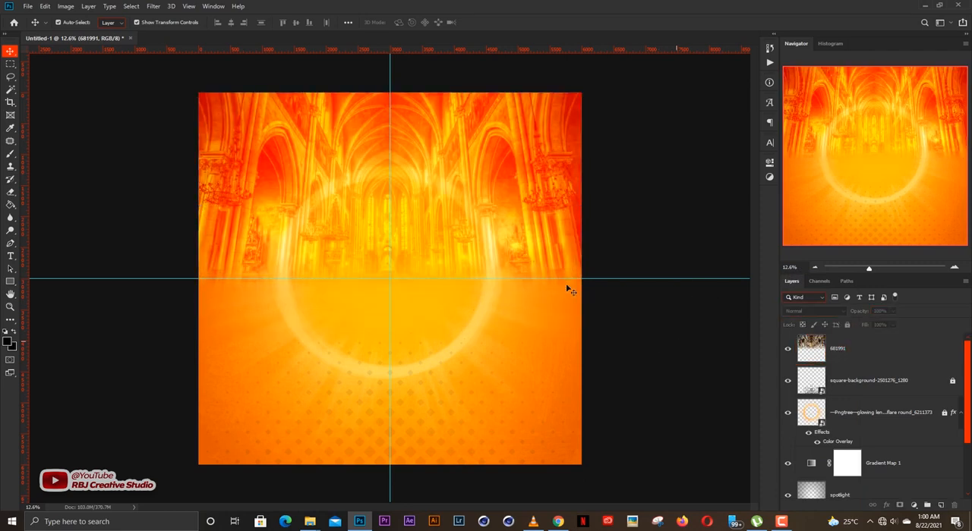
Step: Erase the lower left and lower right corners of the church image with the soft 2000 px Eraser to blend it into the background
scroll(441, 235, "up", 2)
scroll(441, 235, "down", 2)
scroll(442, 239, "up", 2)
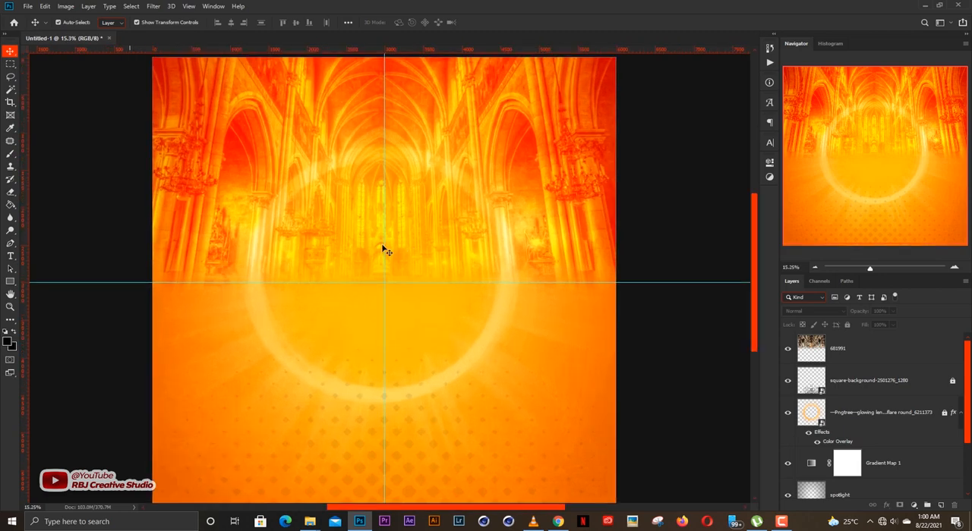
scroll(383, 251, "up", 2)
scroll(384, 251, "down", 2)
key("e")
key("alt+e")
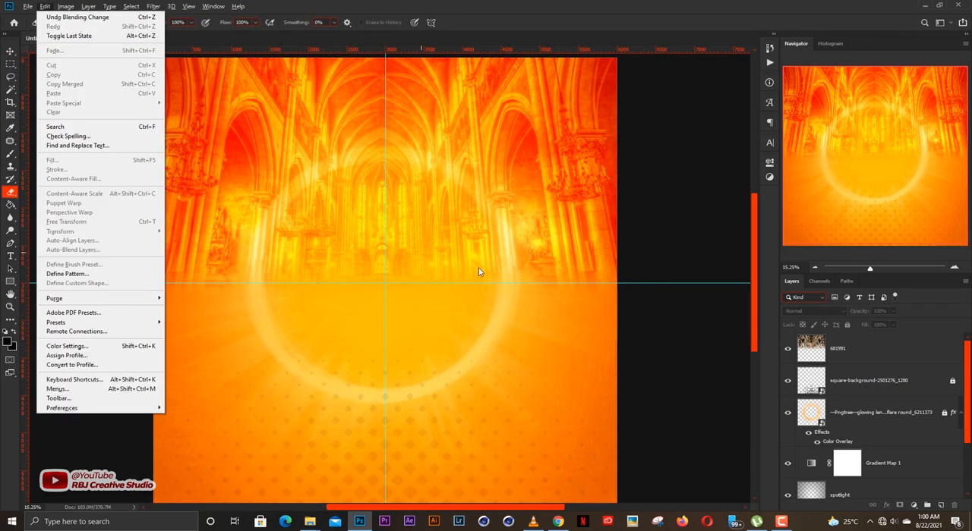
left_click(576, 4)
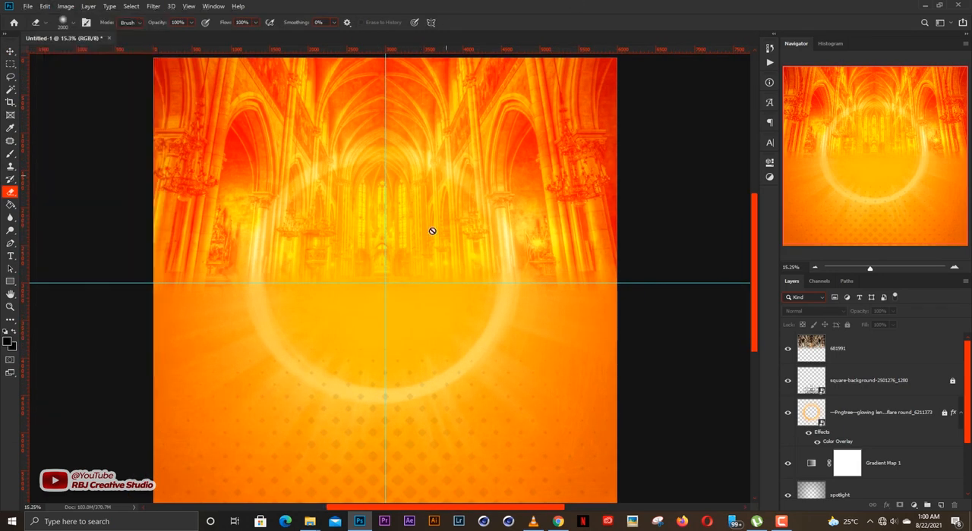
left_click(849, 358)
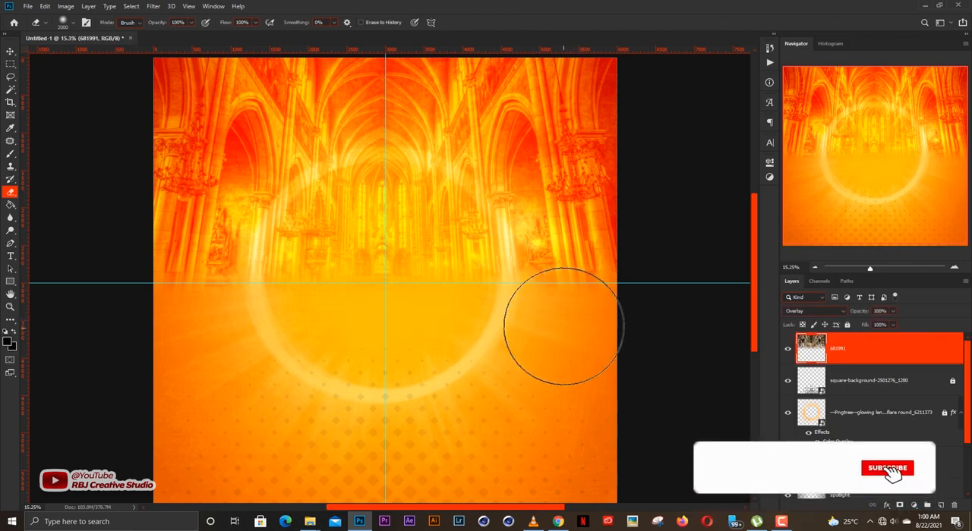
mouse_move(563, 326)
left_mouse_down()
mouse_move(614, 256)
mouse_move(640, 228)
left_mouse_up()
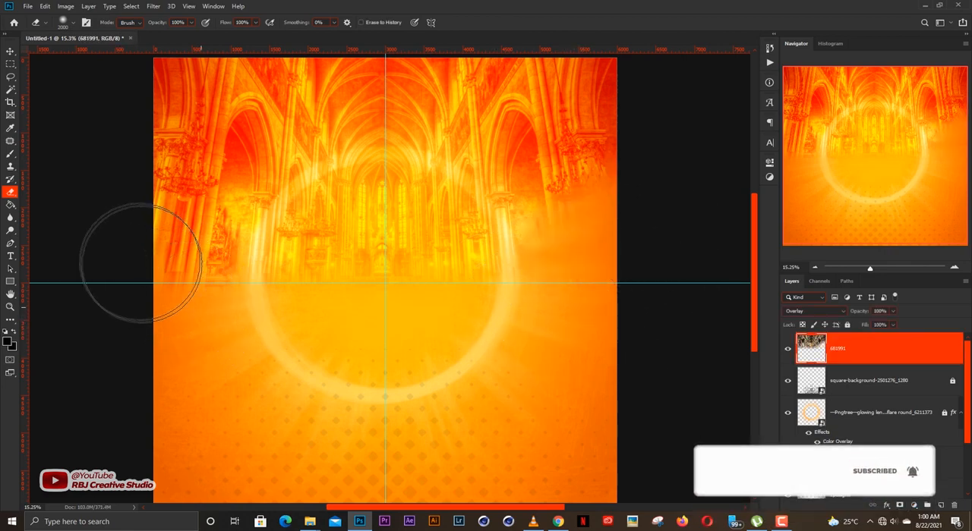
key("v")
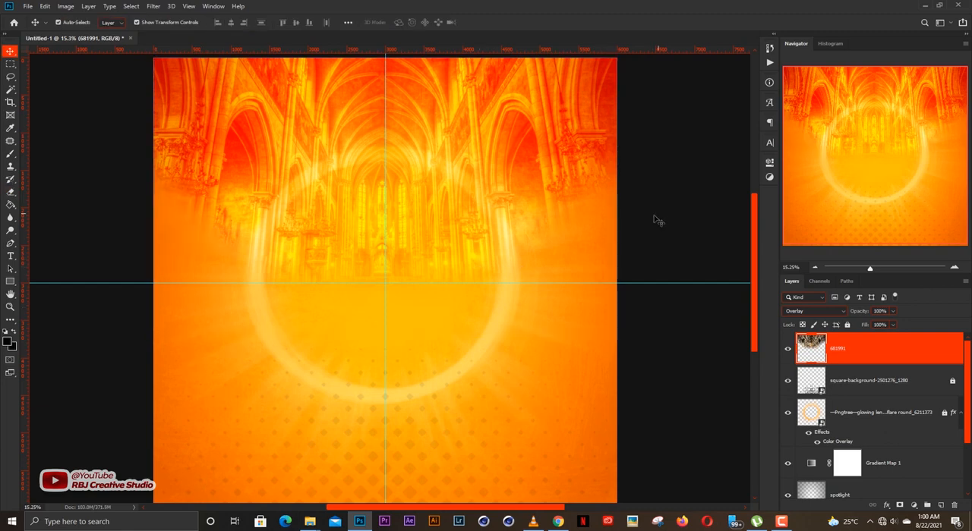
Step: Lock the church layer 681991
key("ctrl+0")
key("ctrl+t")
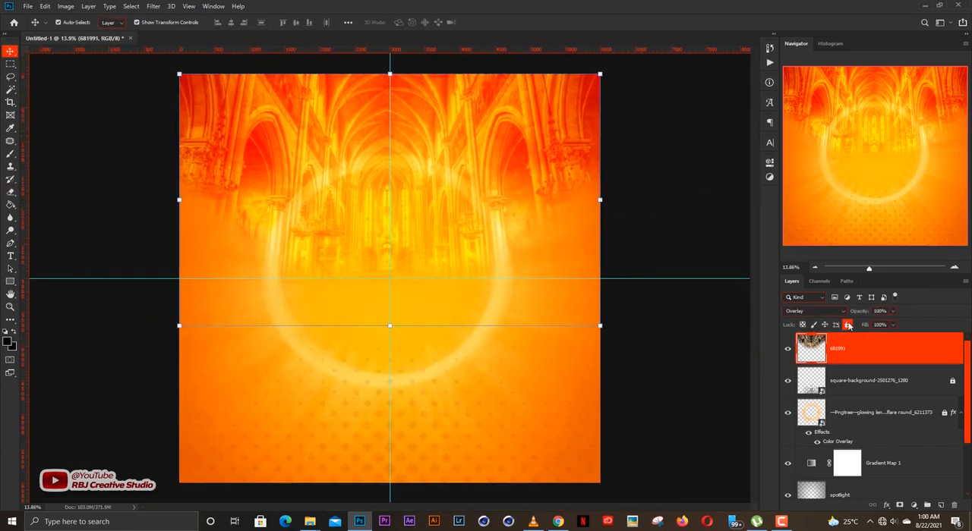
left_click(848, 326)
scroll(855, 381, "down", 1)
scroll(831, 359, "up", 1)
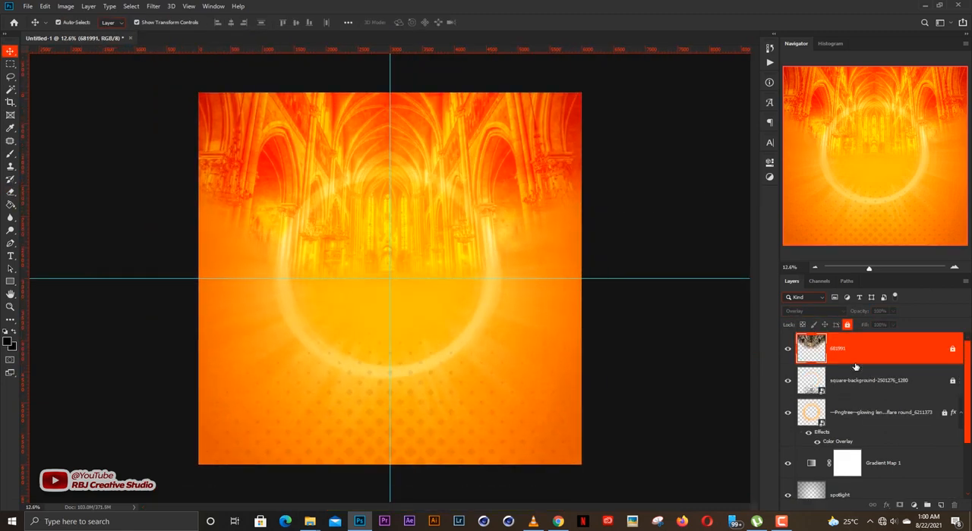
Step: Move the church layer 681991 beneath the light flare layer, directly above Gradient Map 1, and deselect it
left_click_drag(854, 358, 848, 437)
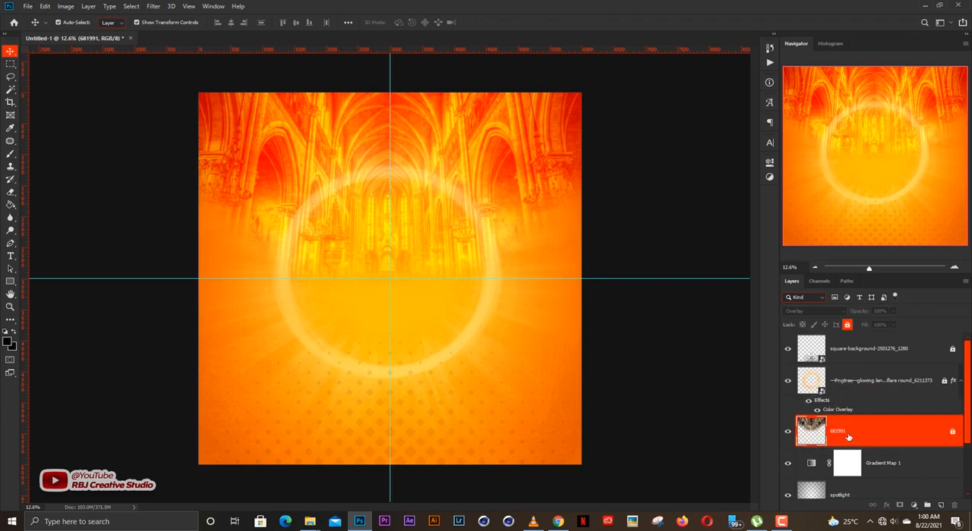
left_click(679, 370)
scroll(634, 338, "down", 1)
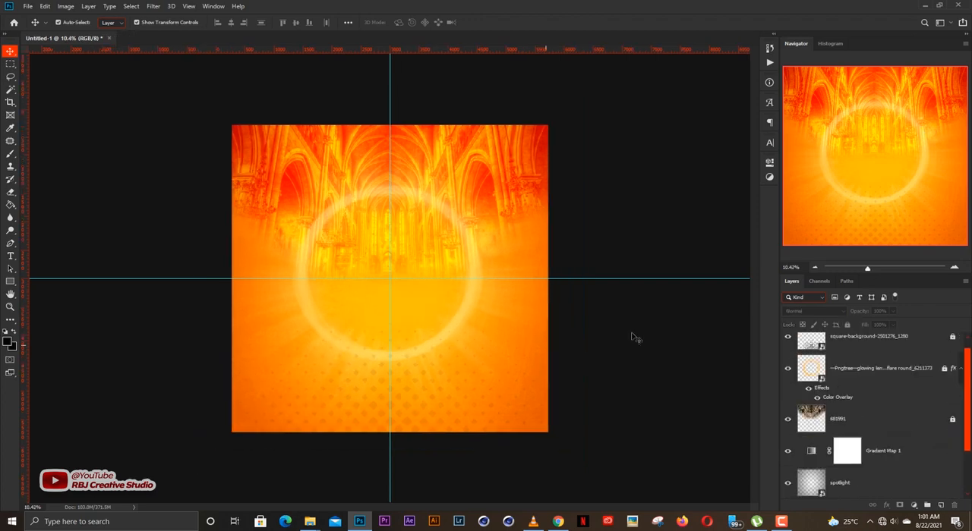
scroll(401, 325, "up", 1)
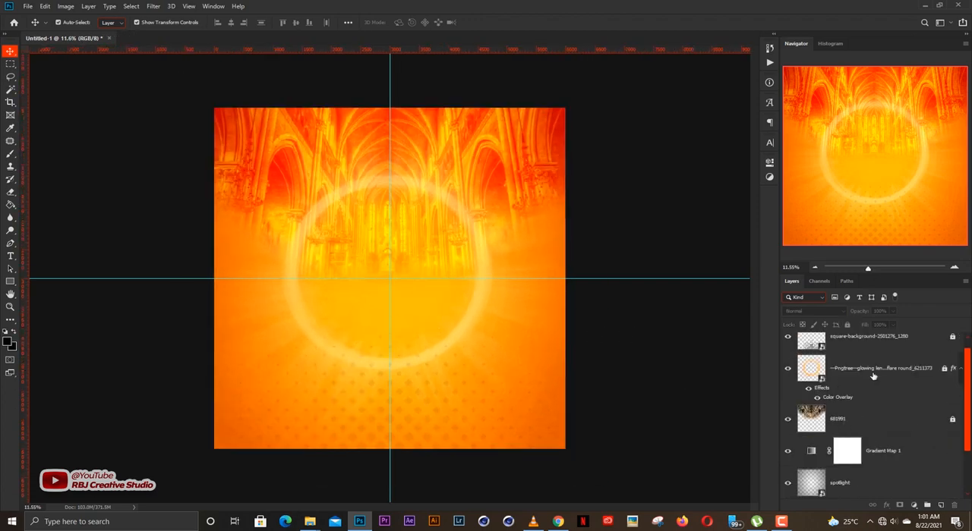
Step: Unlock the light flare layer and move the ring straight down so only its upper arc shows at the canvas's bottom edge
left_click(873, 376)
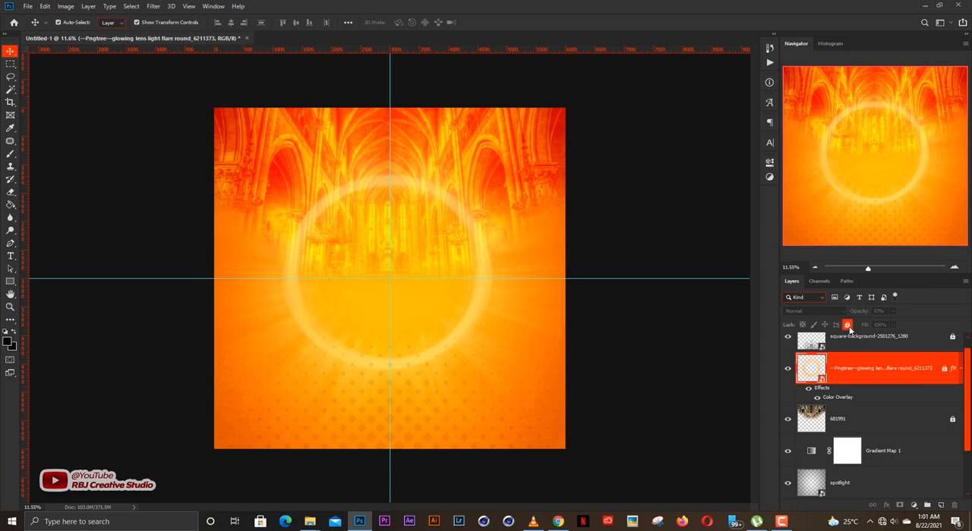
left_click(846, 325)
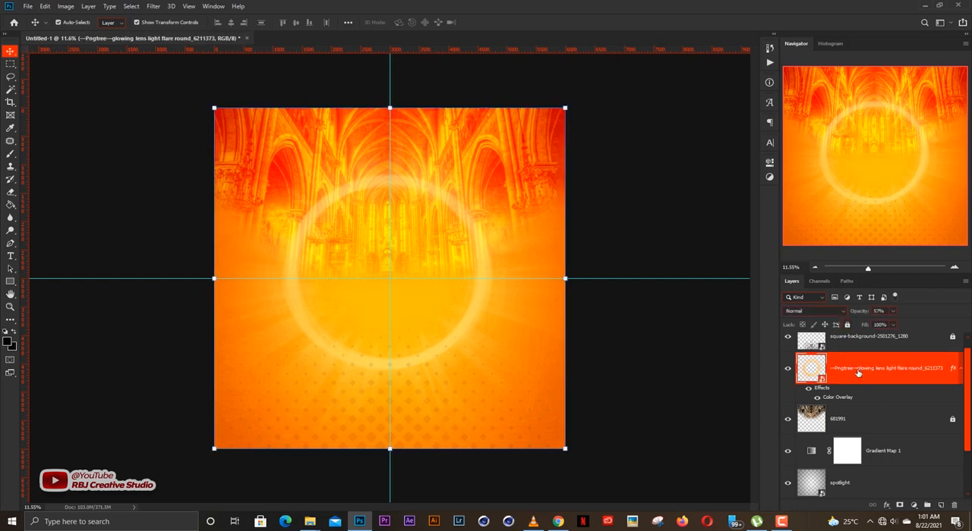
left_click(788, 369)
scroll(451, 294, "up", 2)
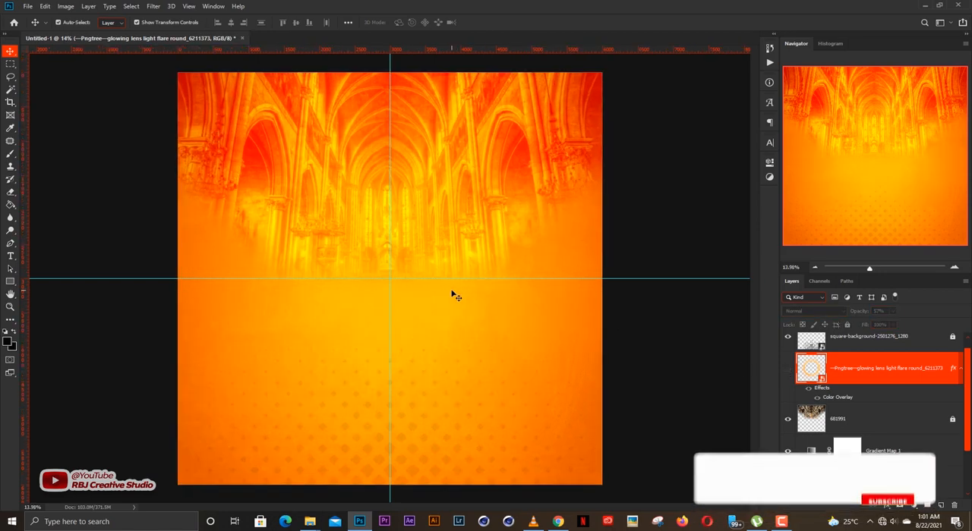
left_click(787, 370)
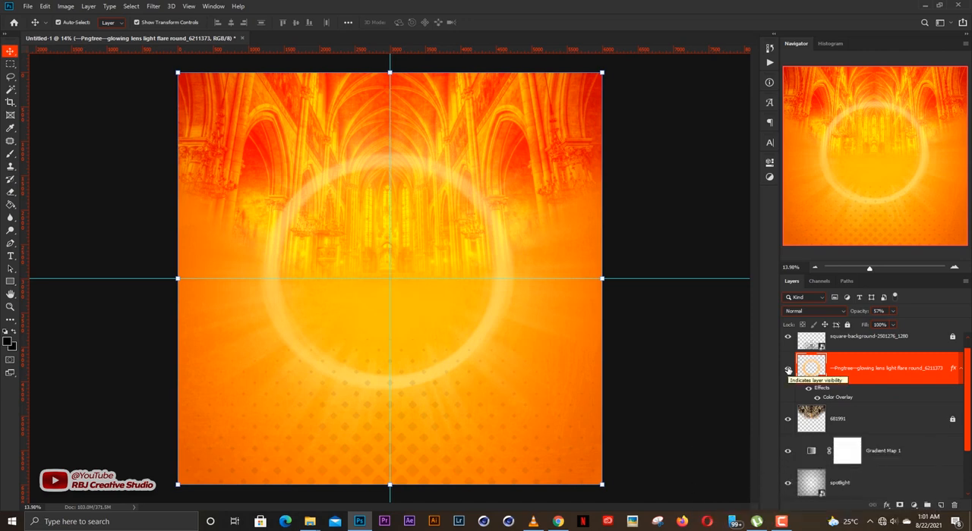
left_click_drag(507, 295, 466, 411)
scroll(475, 353, "down", 3)
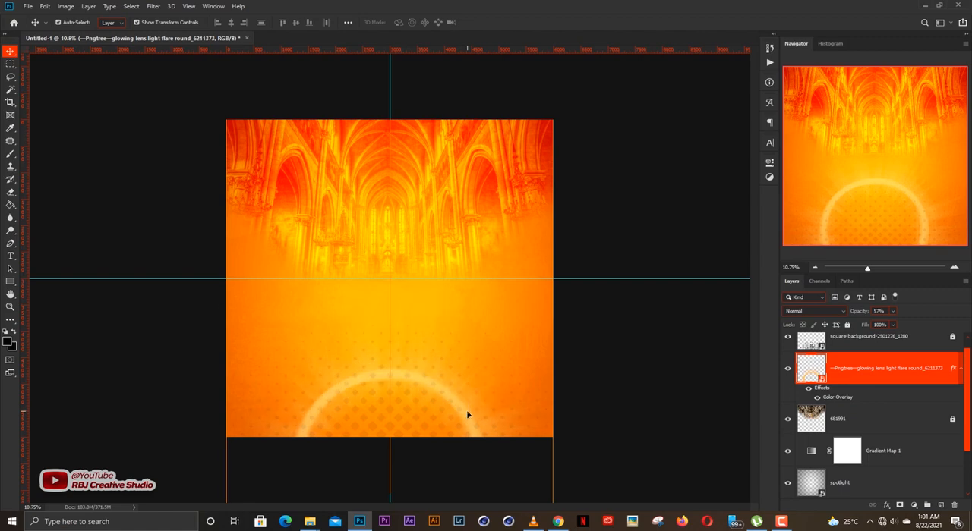
Step: Set the light flare layer's opacity to 89% and raise the ring vertically by about 536 px
mouse_move(873, 313)
left_mouse_down()
mouse_move(882, 314)
mouse_move(862, 315)
mouse_move(878, 314)
left_mouse_up()
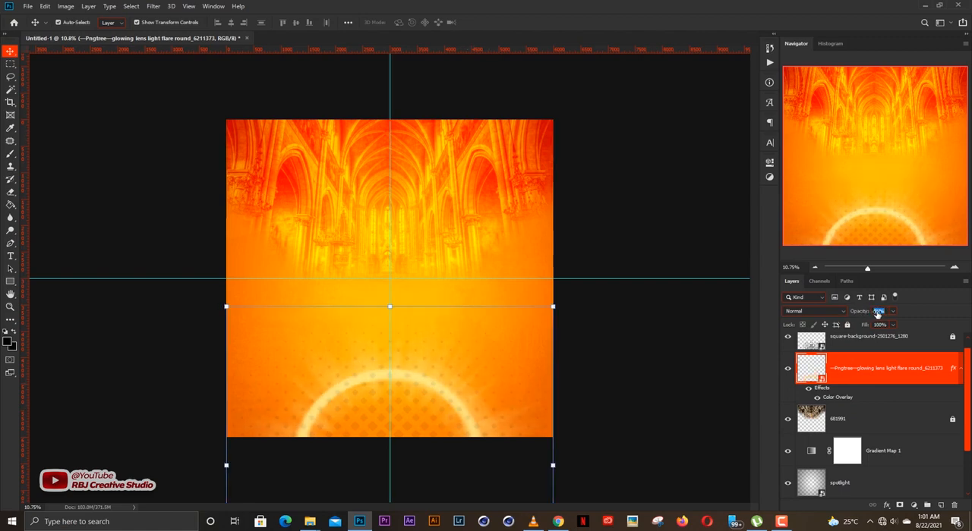
left_click_drag(428, 379, 434, 351)
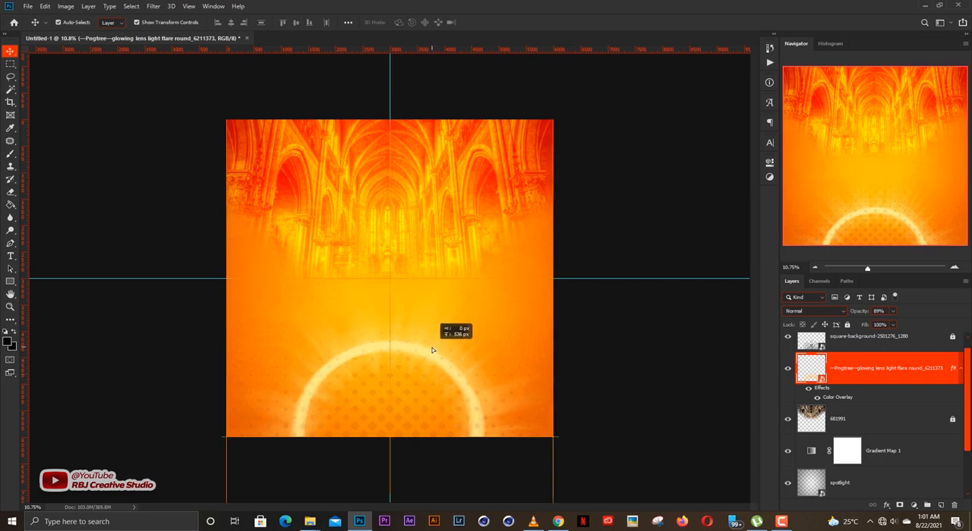
Step: Scale the light flare ring up about its center so it extends past both canvas sides, and lock its layer
left_click(554, 438)
left_click_drag(553, 437, 585, 436)
key("Return")
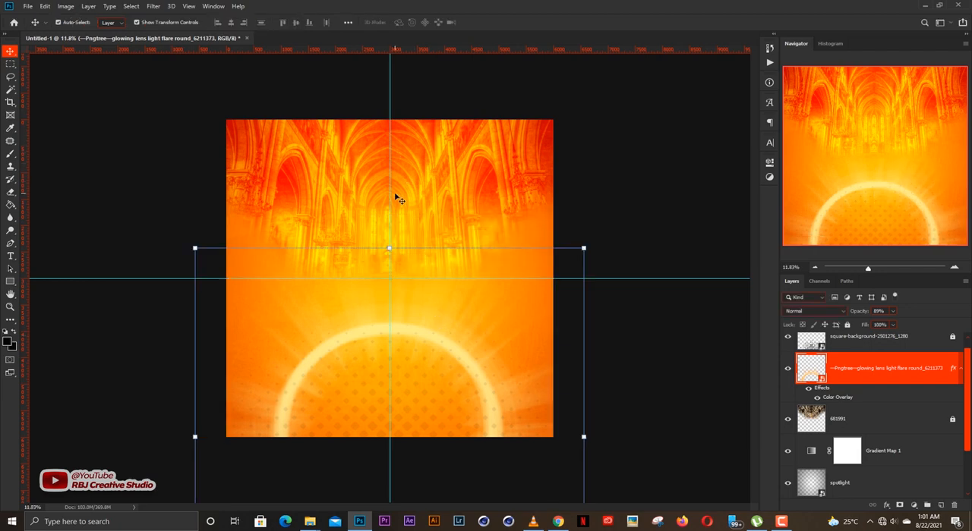
scroll(395, 199, "up", 1)
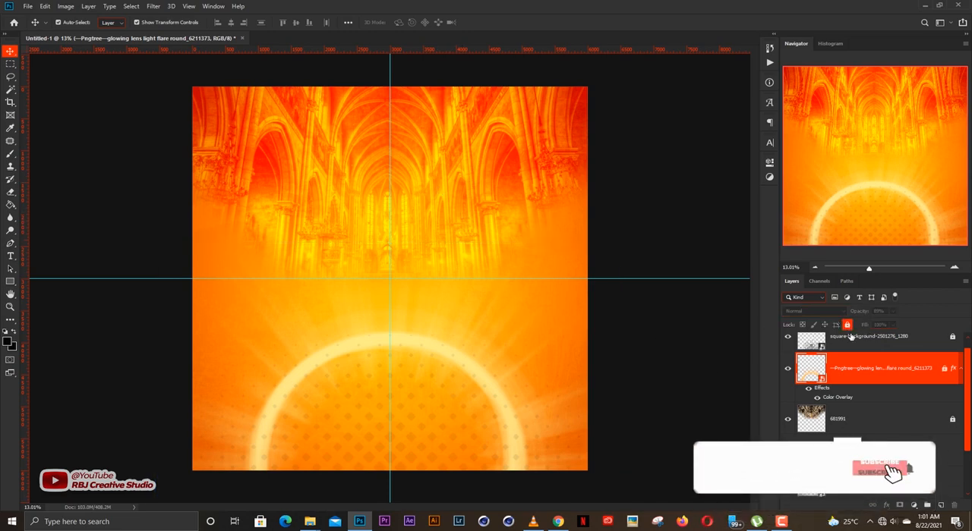
Step: Unlock the halftone layer square-background-2501276_1280 and give it a pale yellow Color Overlay, fff6ae, in Normal mode at 100% opacity
scroll(854, 368, "up", 1)
left_click(858, 353)
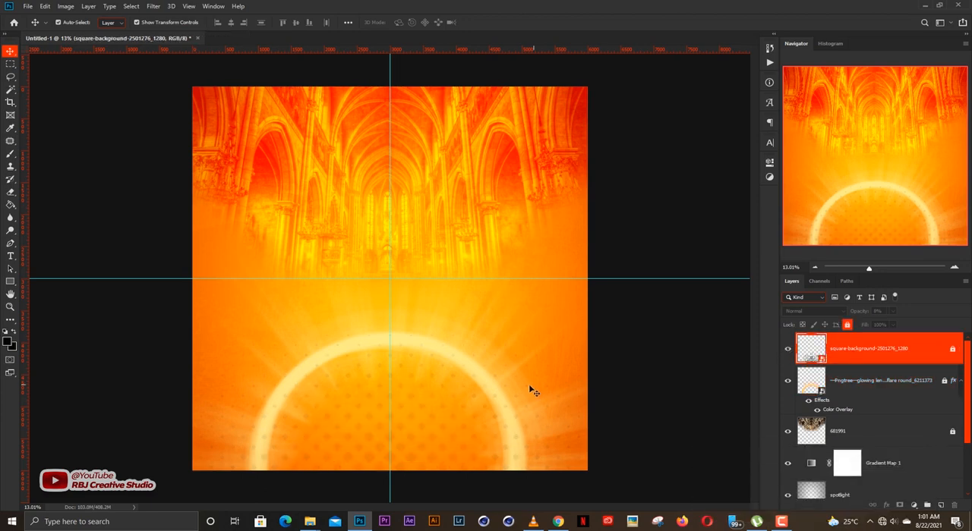
left_click(848, 325)
left_click(885, 505)
left_click(903, 463)
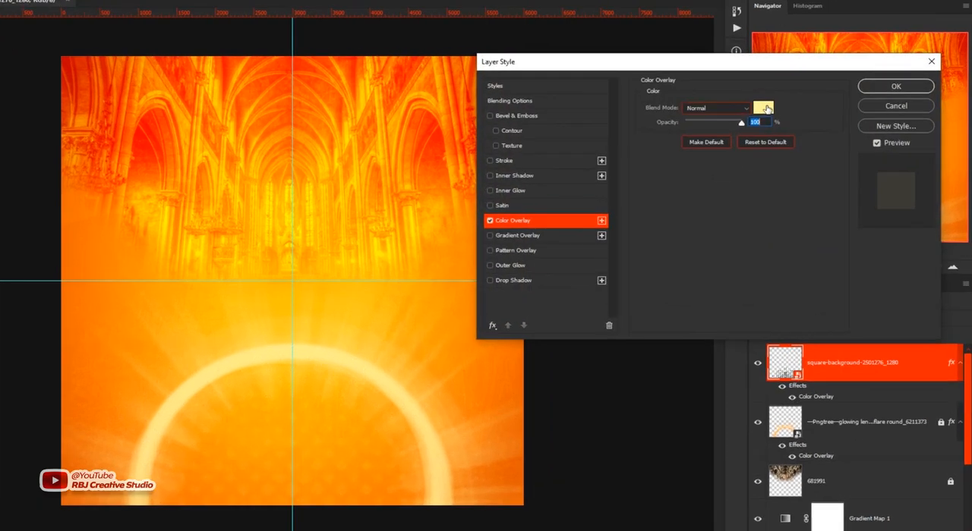
left_click(850, 130)
left_click_drag(447, 103, 426, 82)
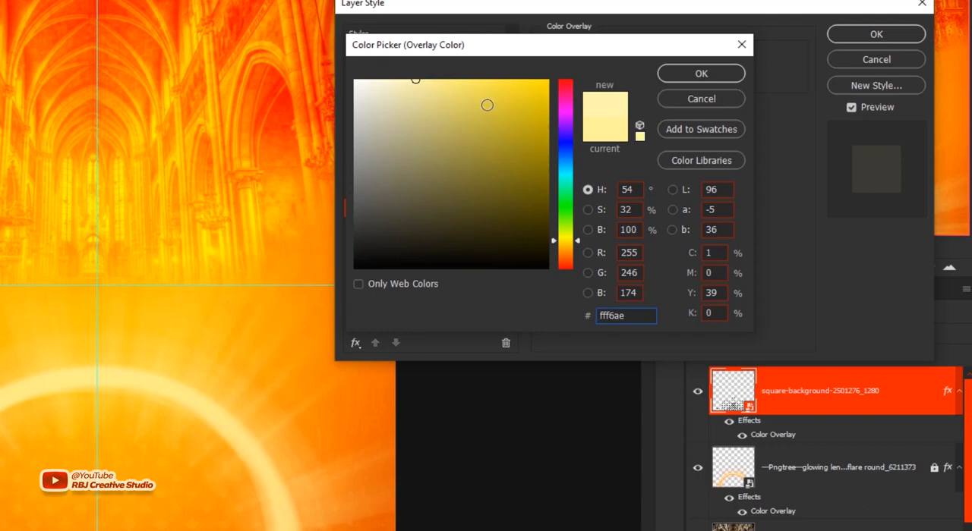
left_click(701, 73)
left_click(876, 34)
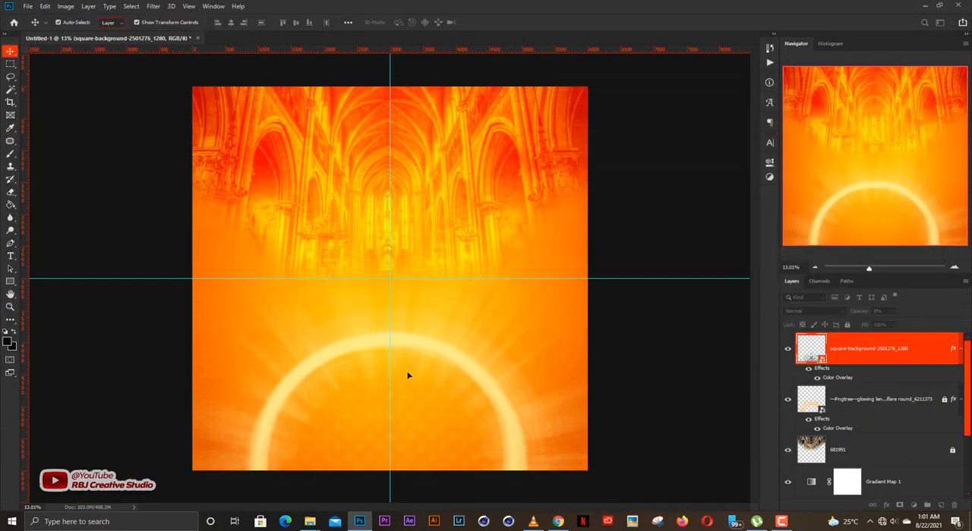
Step: Adjust the opacity of the halftone layer whose dots fill the inside of the flare ring
scroll(126, 427, "up", 2)
left_click_drag(433, 436, 491, 284)
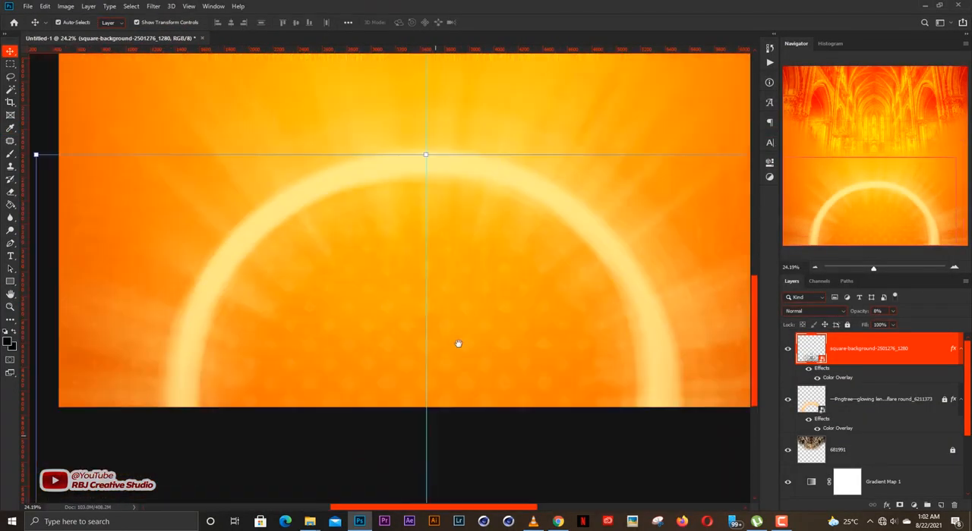
scroll(487, 347, "up", 1)
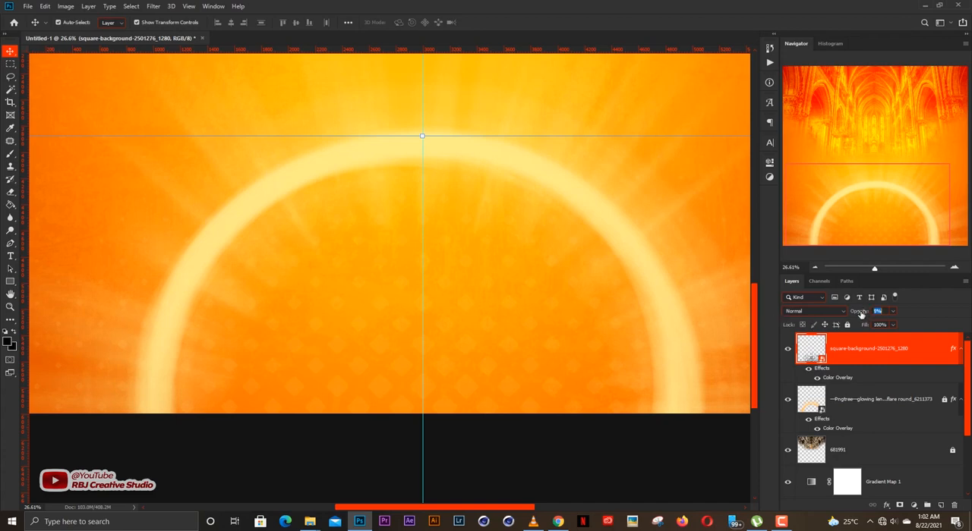